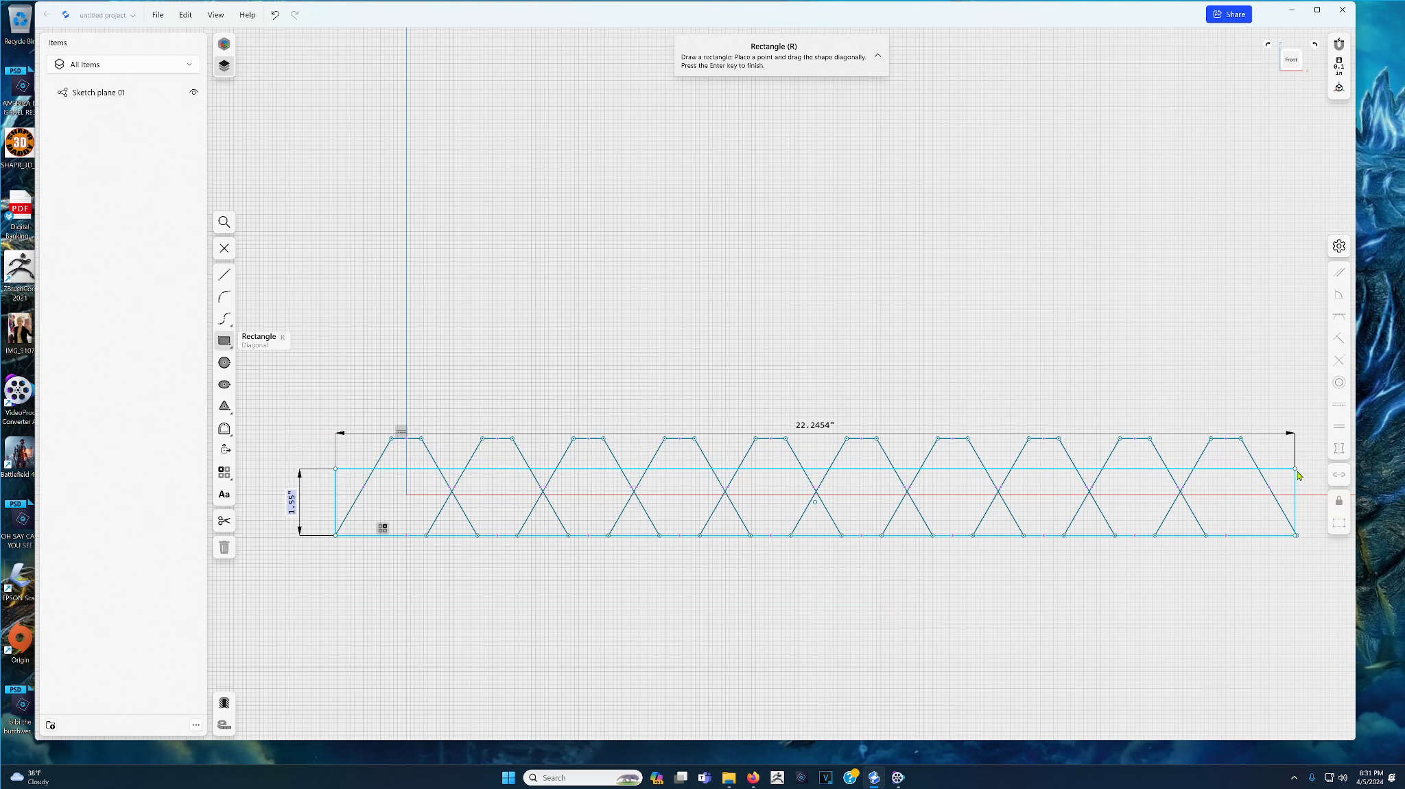
Finish a rectangle 22.3454 in wide and 1.55 in high across the lower part of the trapezoid row.
click(1300, 475)
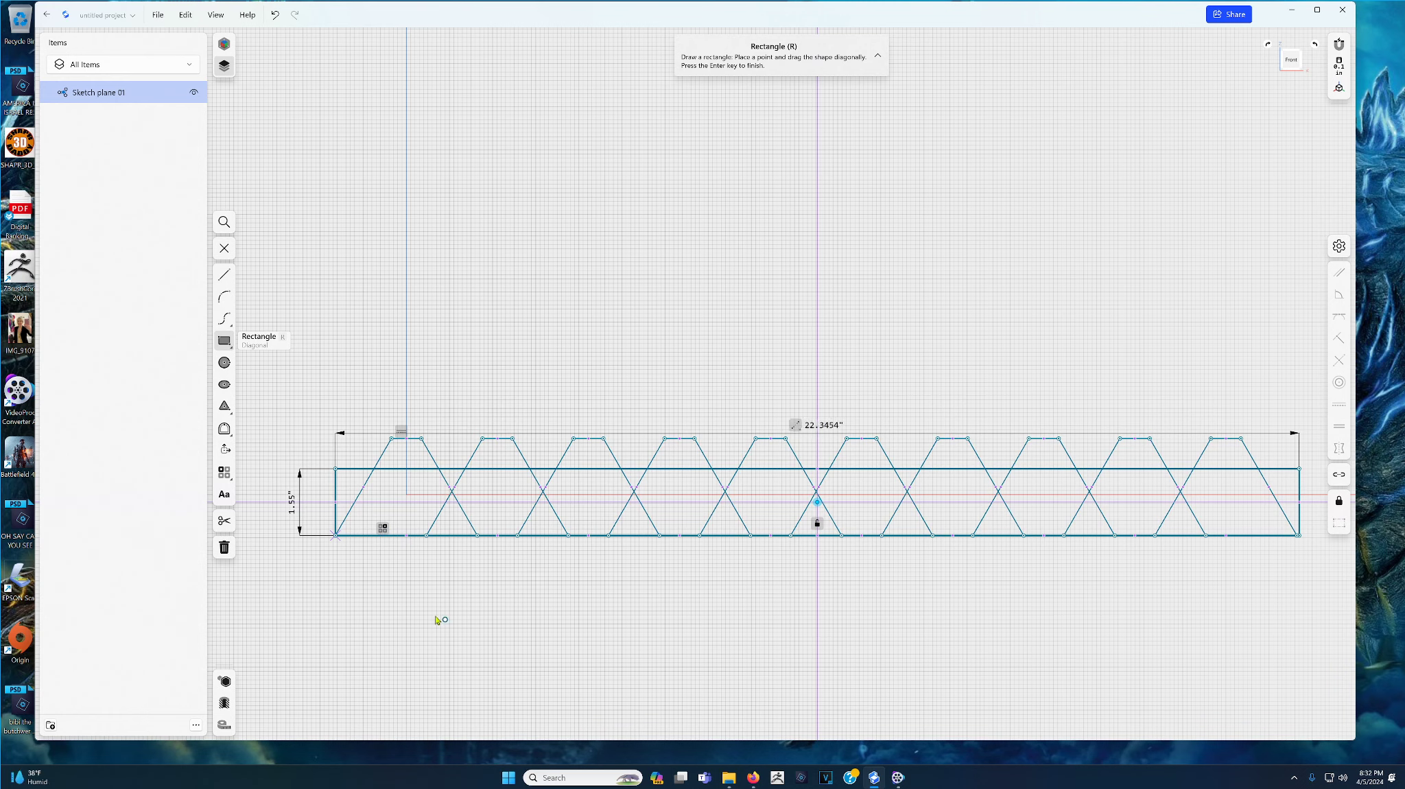
right_drag(576, 610, 523, 639)
mouse_move(723, 659)
mouse_down()
mouse_move(569, 570)
mouse_move(566, 582)
mouse_up()
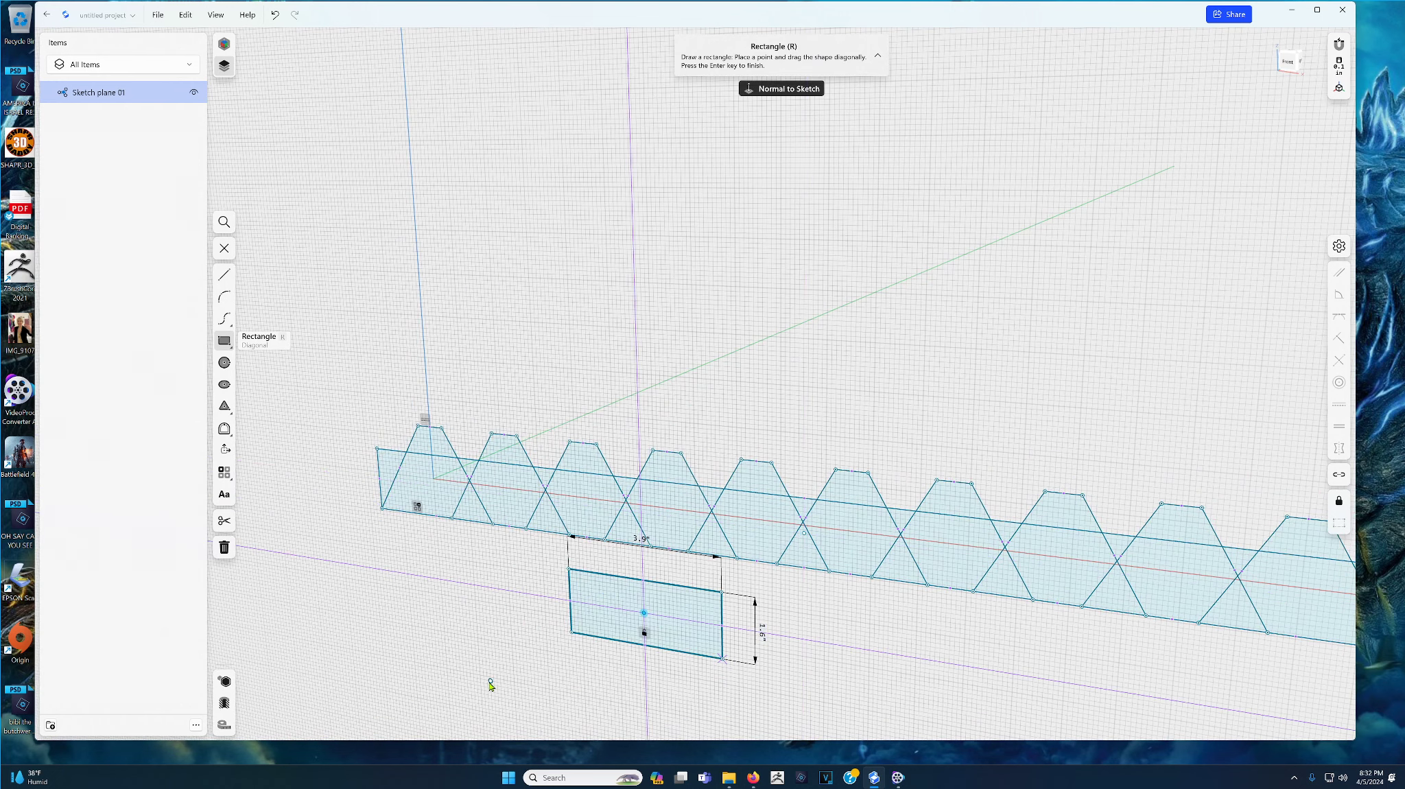
key(ctrl+z)
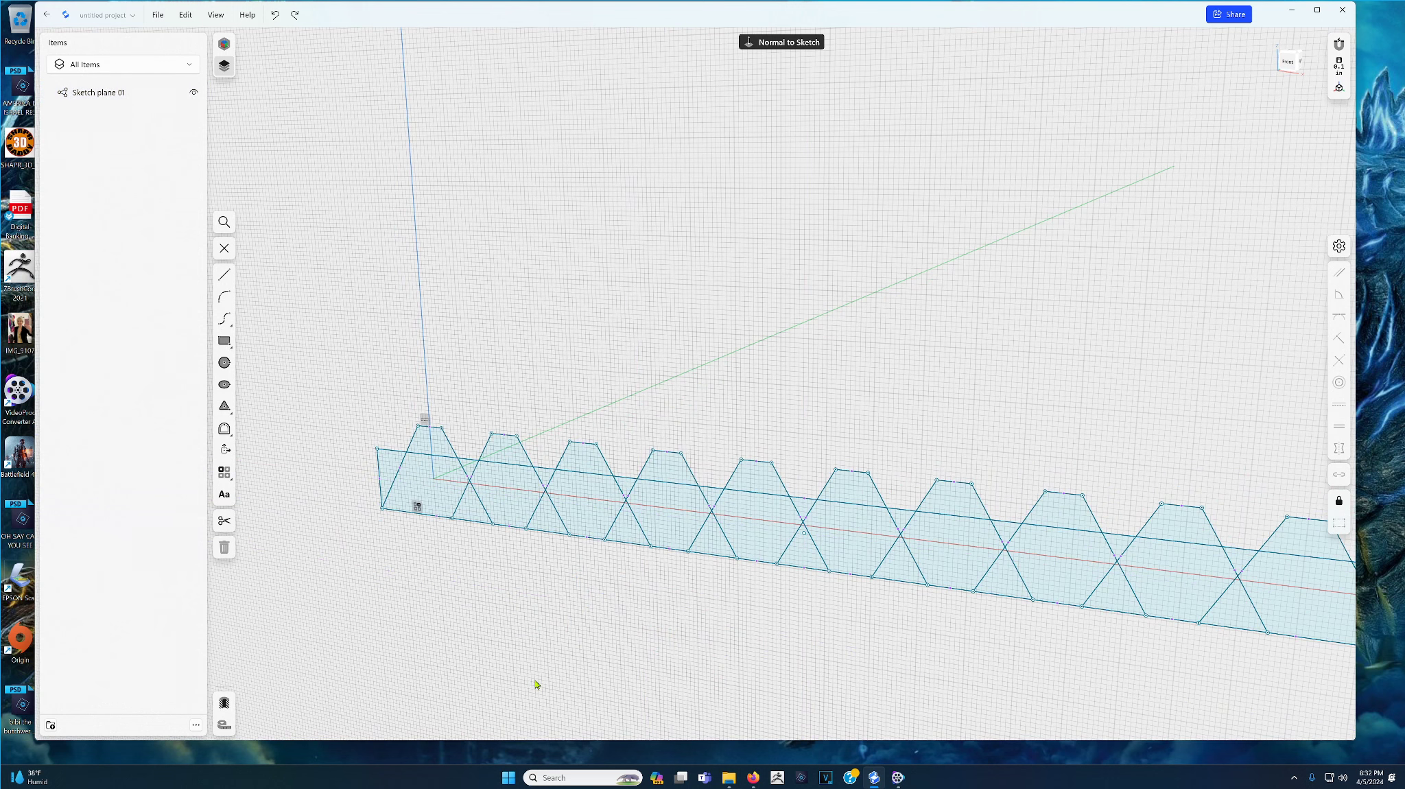
Exit the sketch and select every closed face of the trapezoid row and its base rectangle along the full length.
key(Escape)
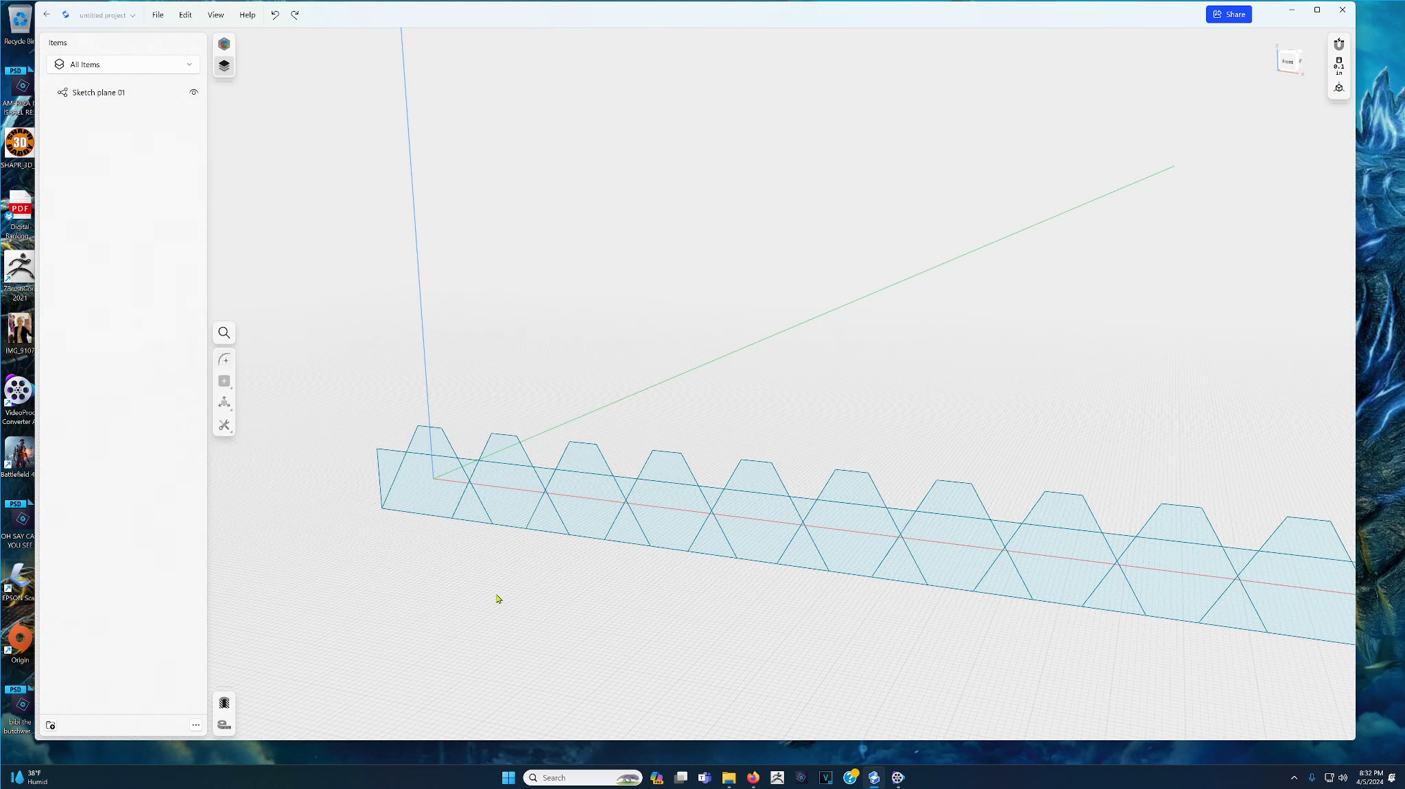
middle_drag(543, 524, 462, 468)
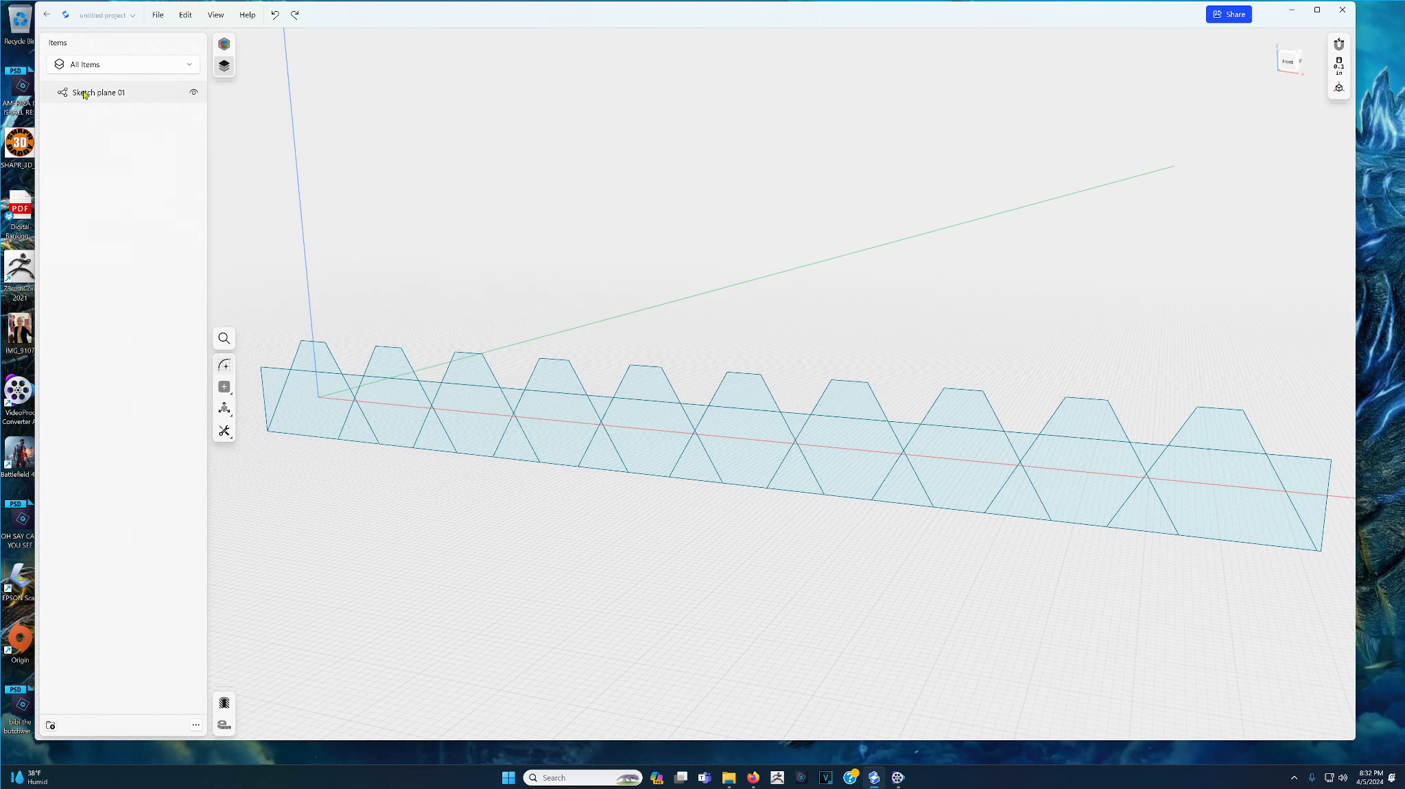
click(275, 387)
click(285, 401)
click(299, 354)
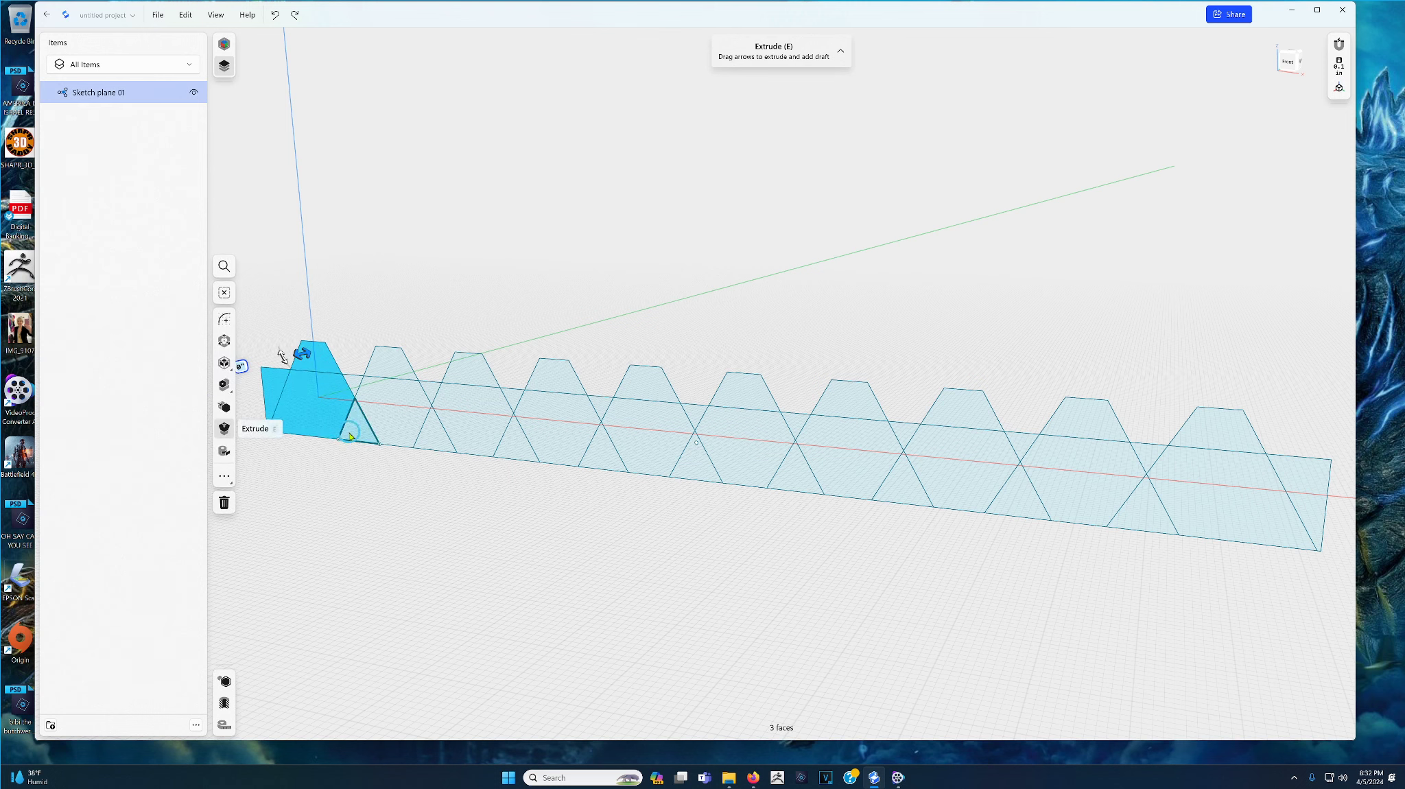
click(350, 435)
click(353, 383)
click(387, 362)
click(395, 417)
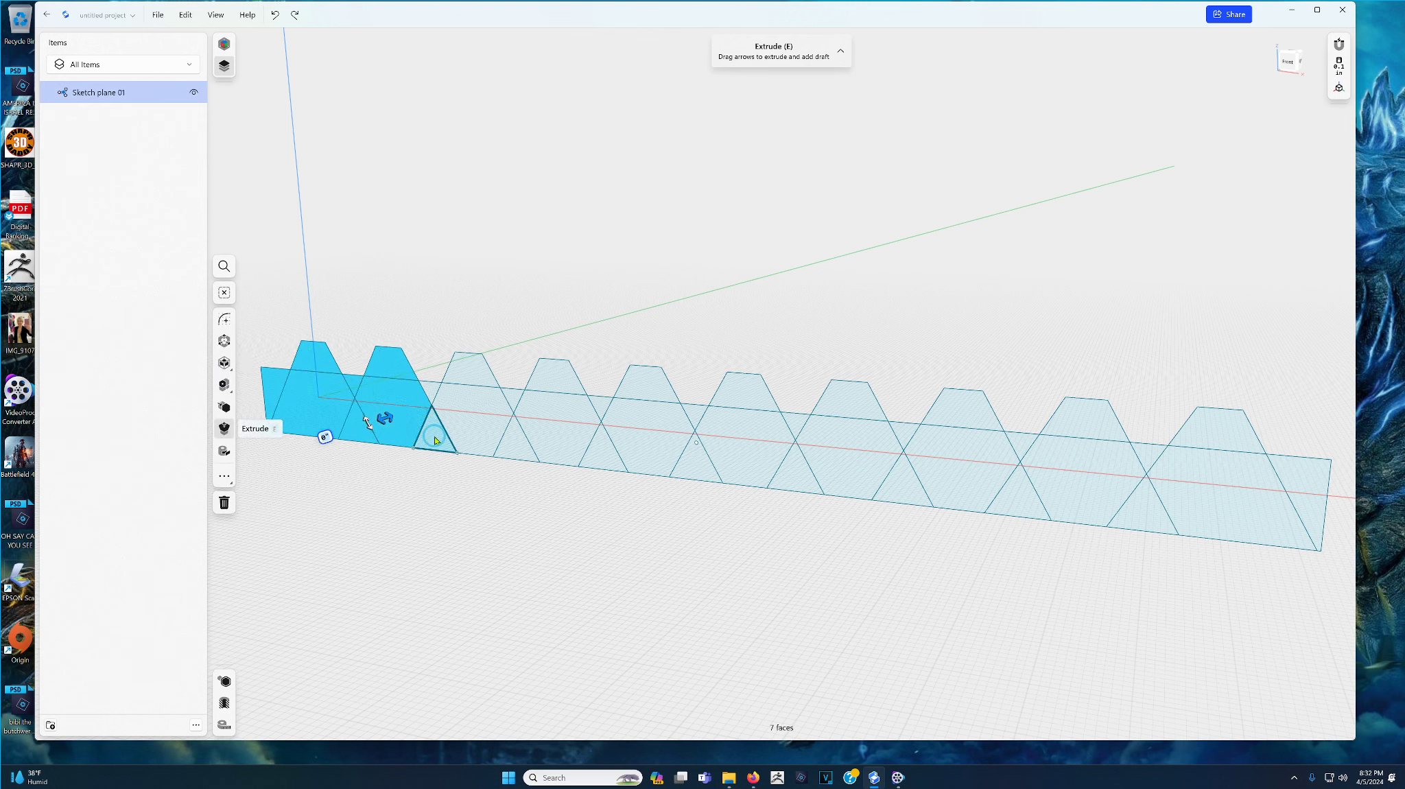
click(434, 439)
click(428, 392)
click(469, 369)
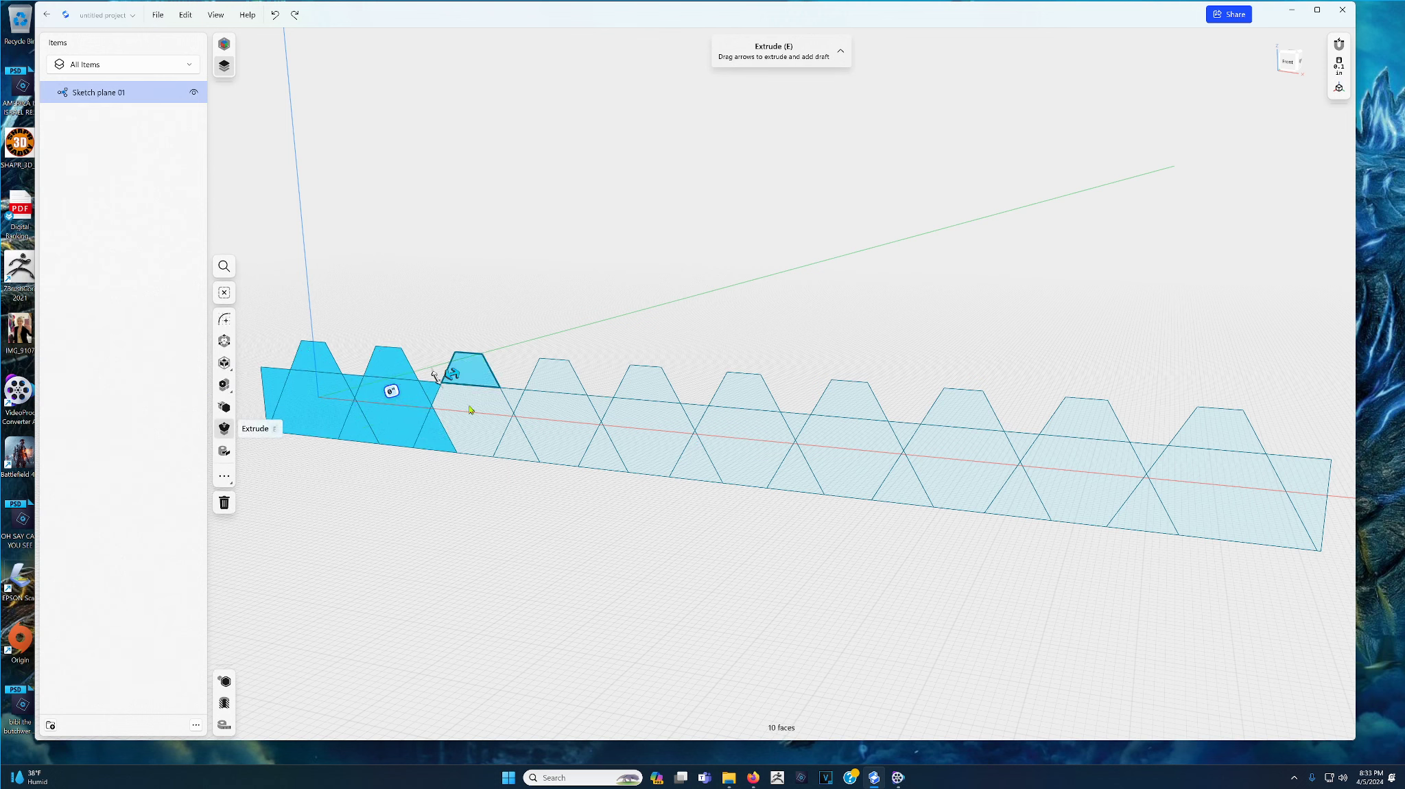
click(470, 410)
click(506, 443)
click(525, 411)
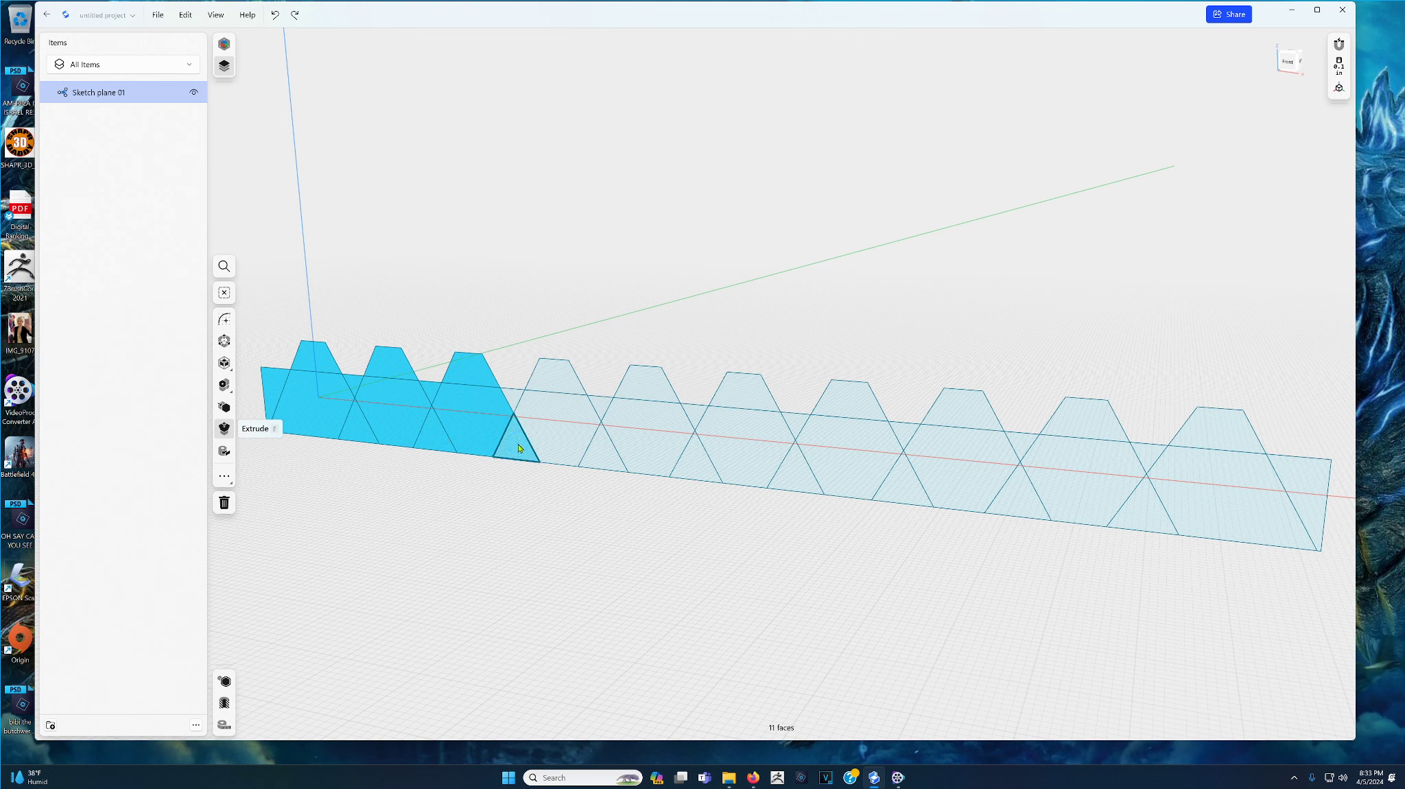
click(563, 382)
click(557, 426)
click(604, 448)
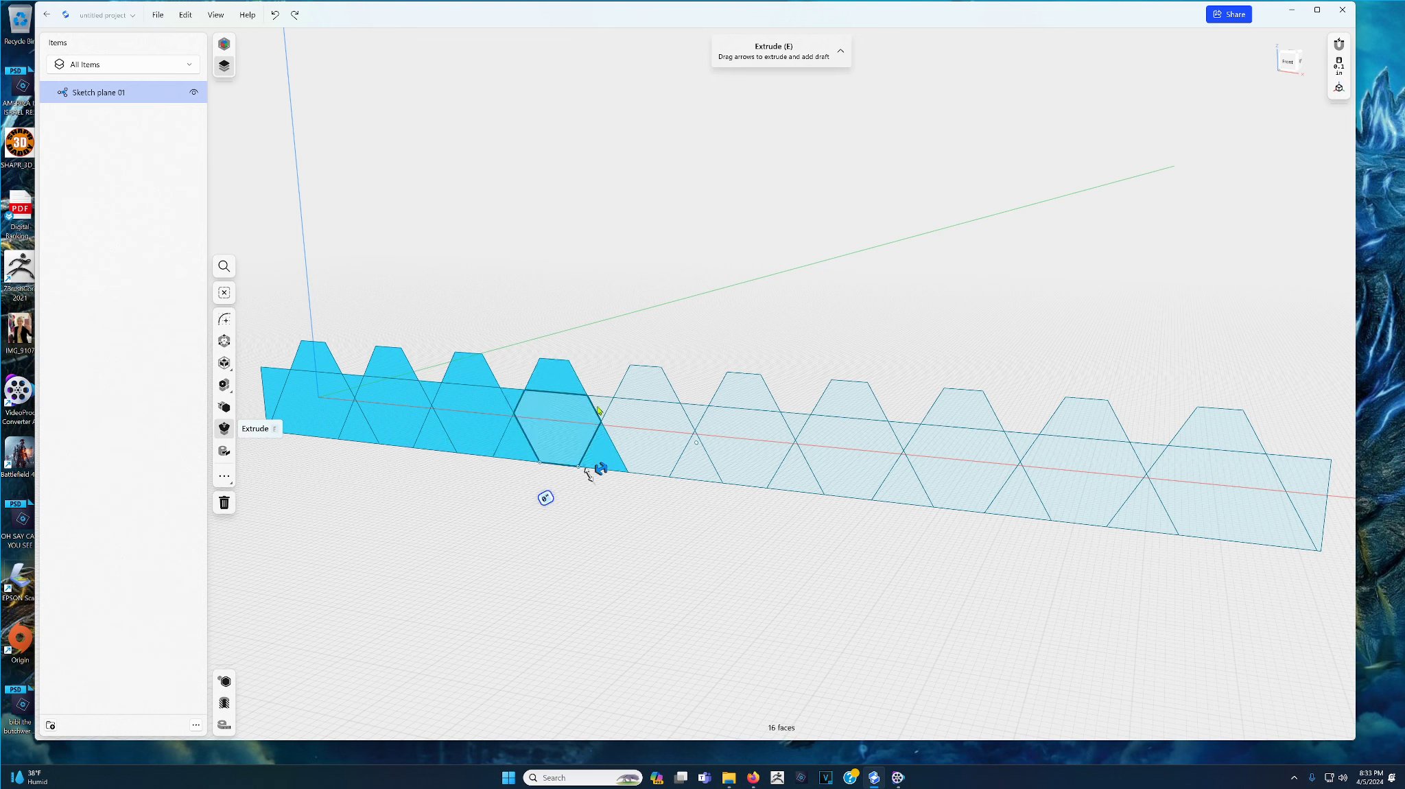
click(645, 383)
click(645, 417)
click(655, 455)
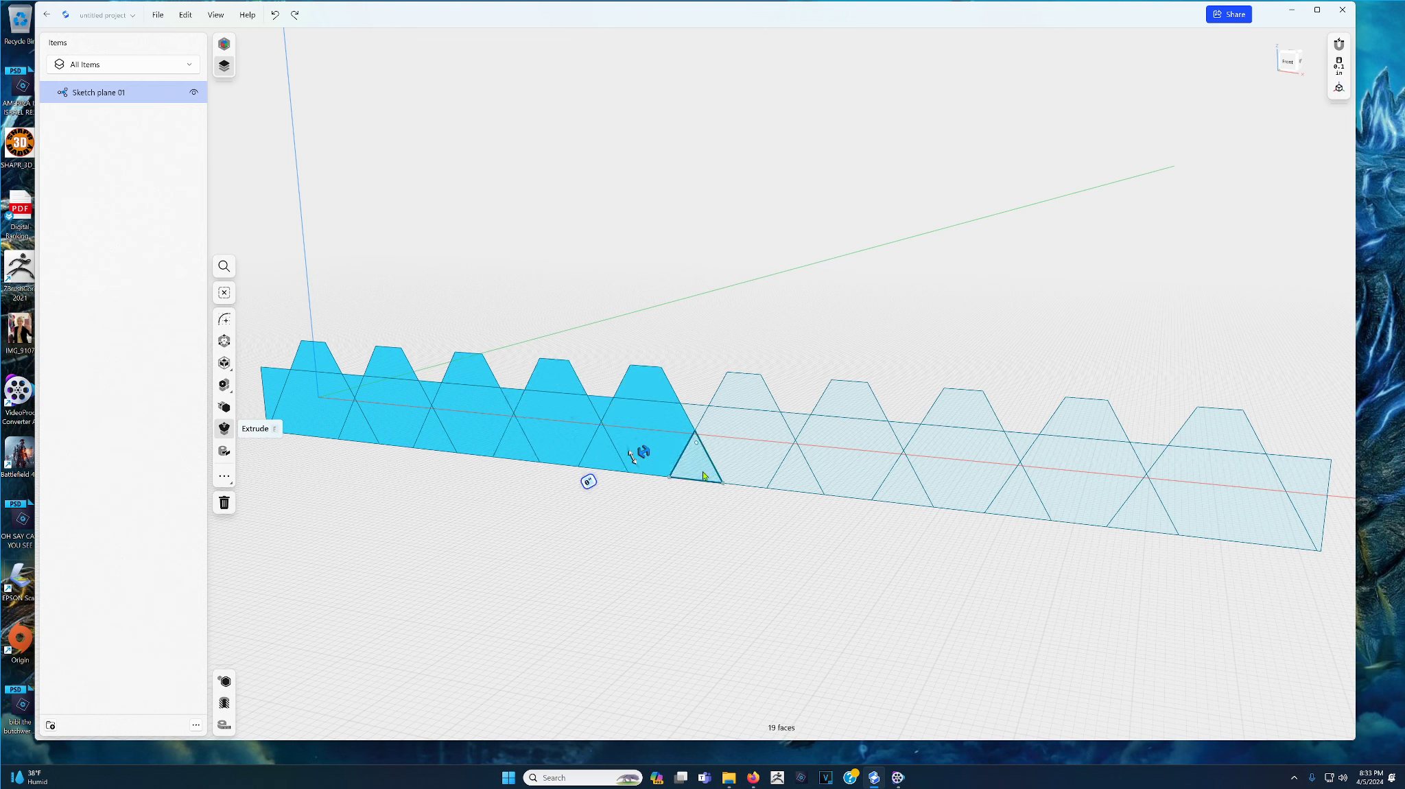
click(703, 476)
click(707, 429)
click(744, 388)
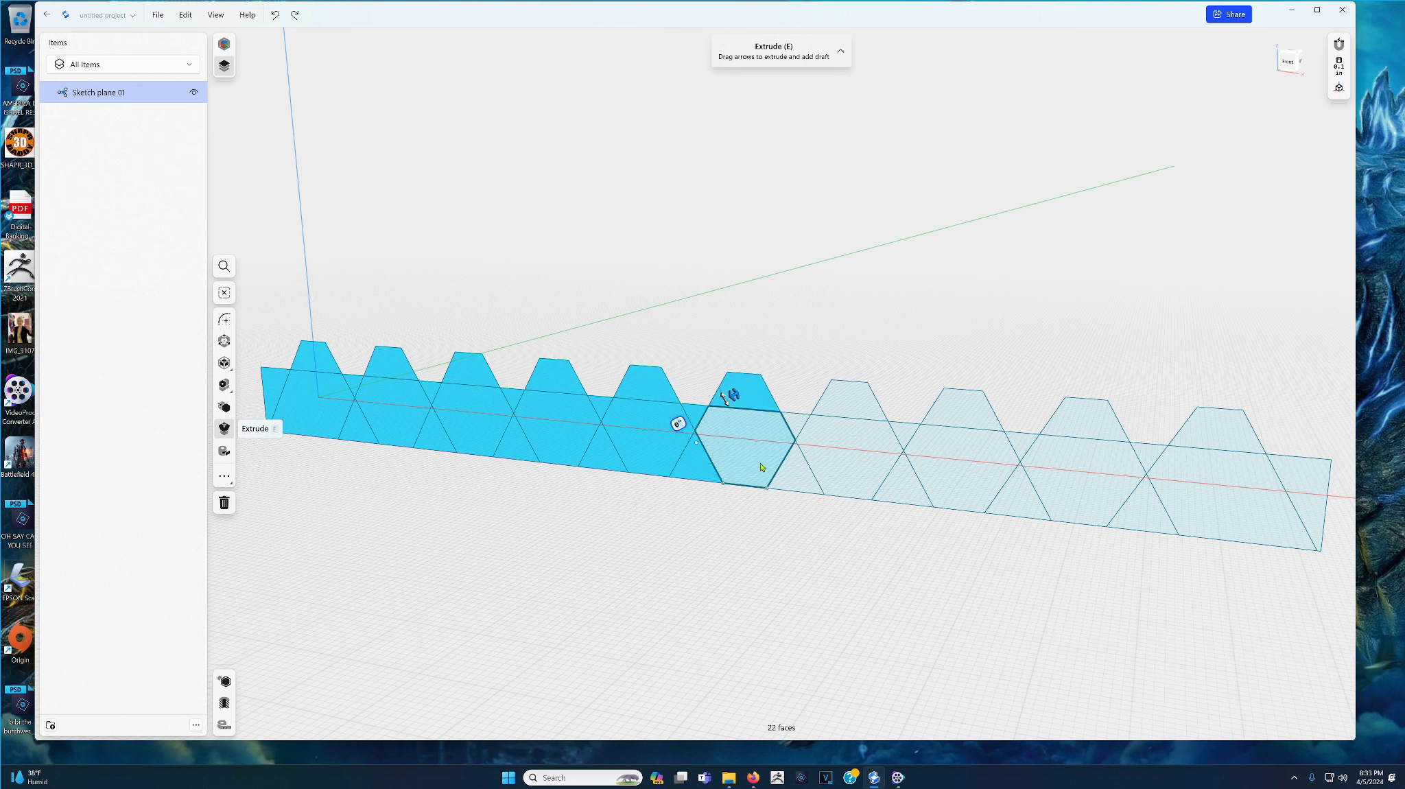
click(760, 467)
click(799, 485)
click(848, 404)
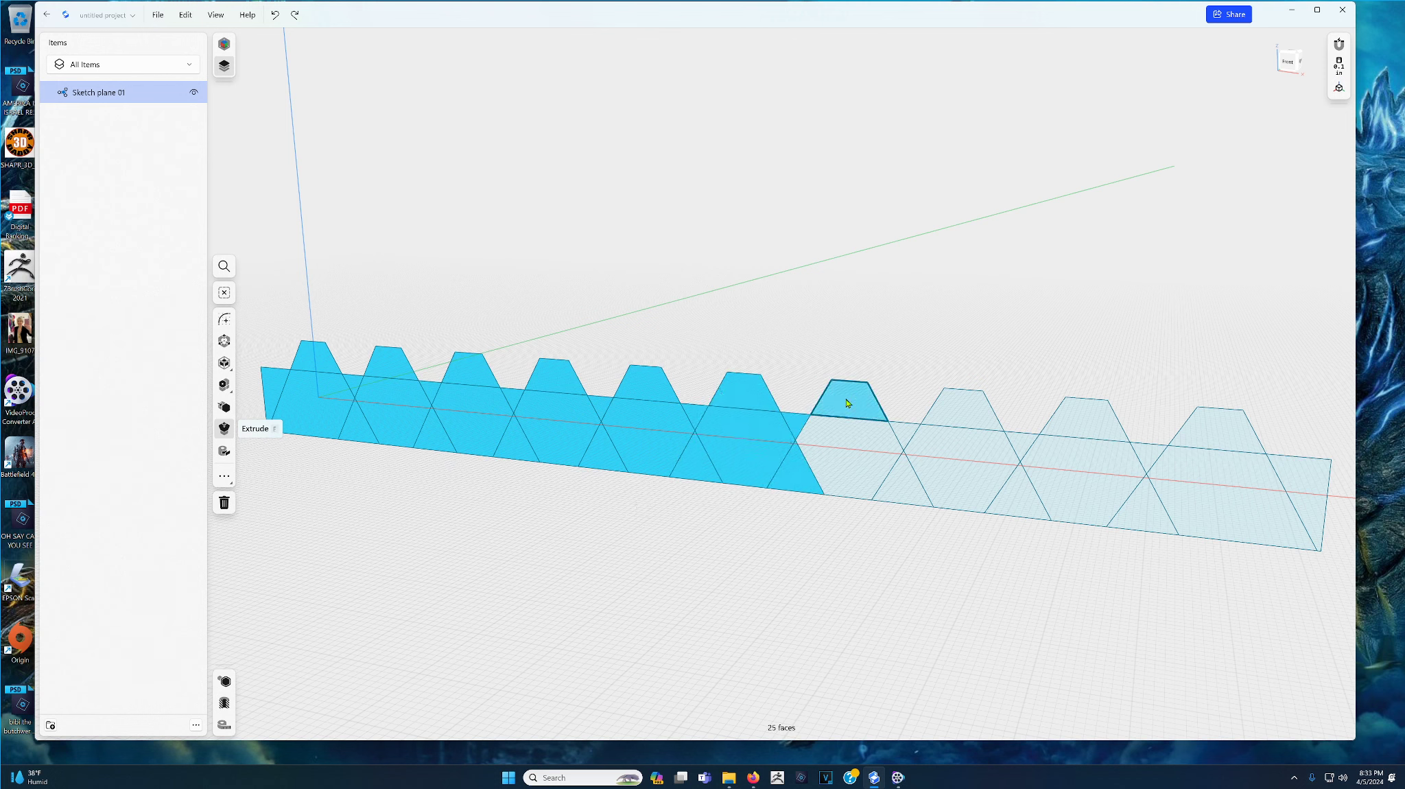
click(837, 479)
click(904, 484)
click(904, 434)
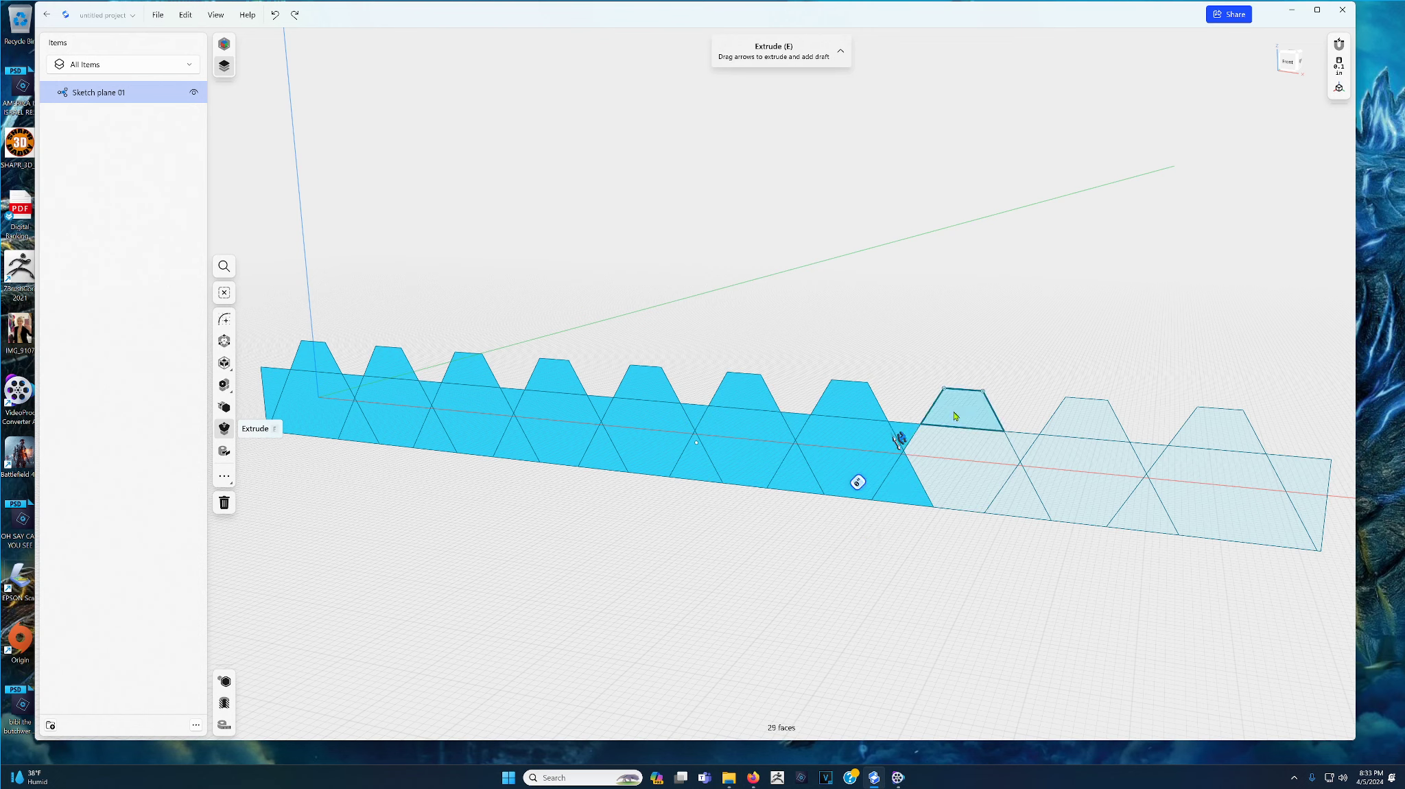
click(955, 416)
click(973, 482)
click(1013, 493)
click(1020, 447)
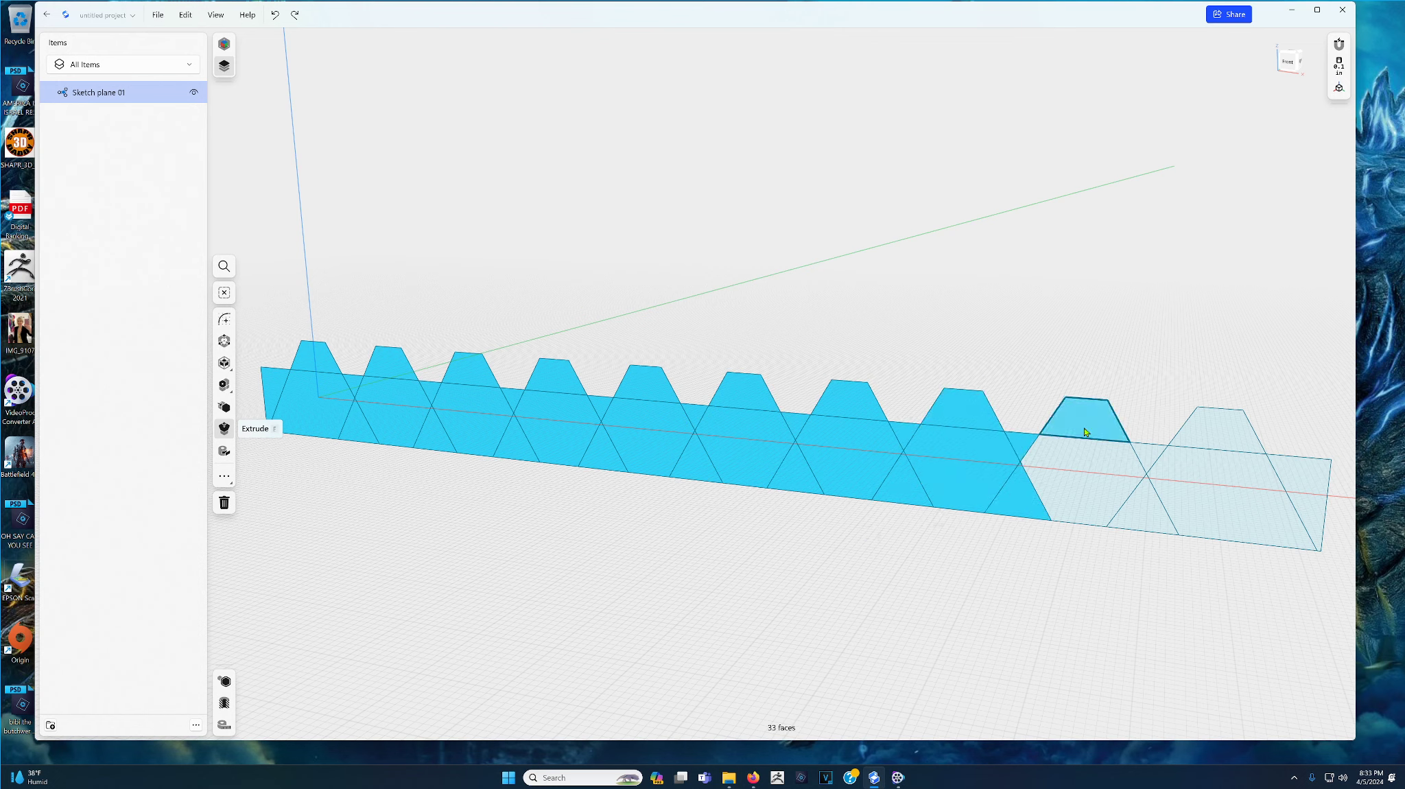
click(1085, 433)
click(1092, 479)
click(1137, 511)
click(1150, 455)
click(1212, 435)
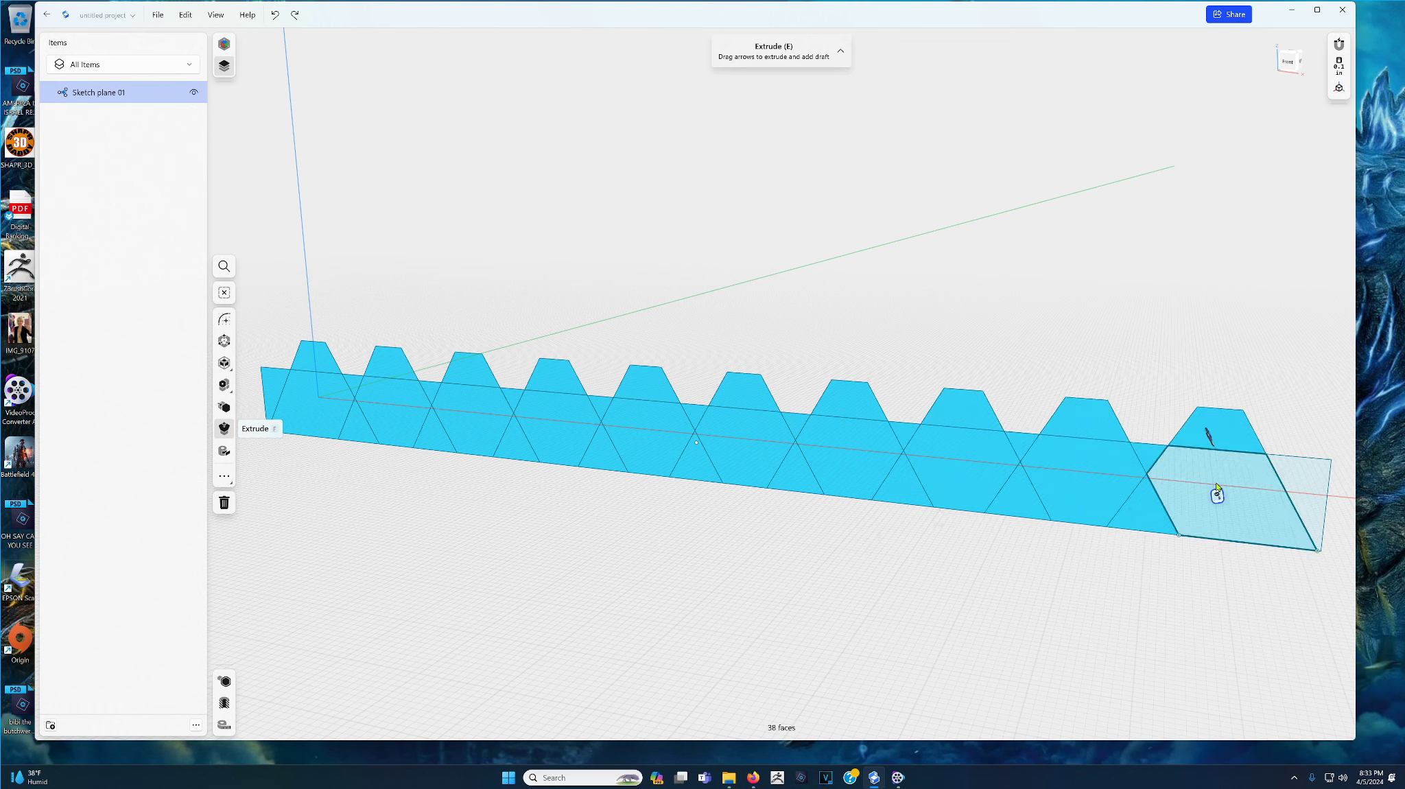
click(1217, 485)
click(1300, 488)
click(1260, 515)
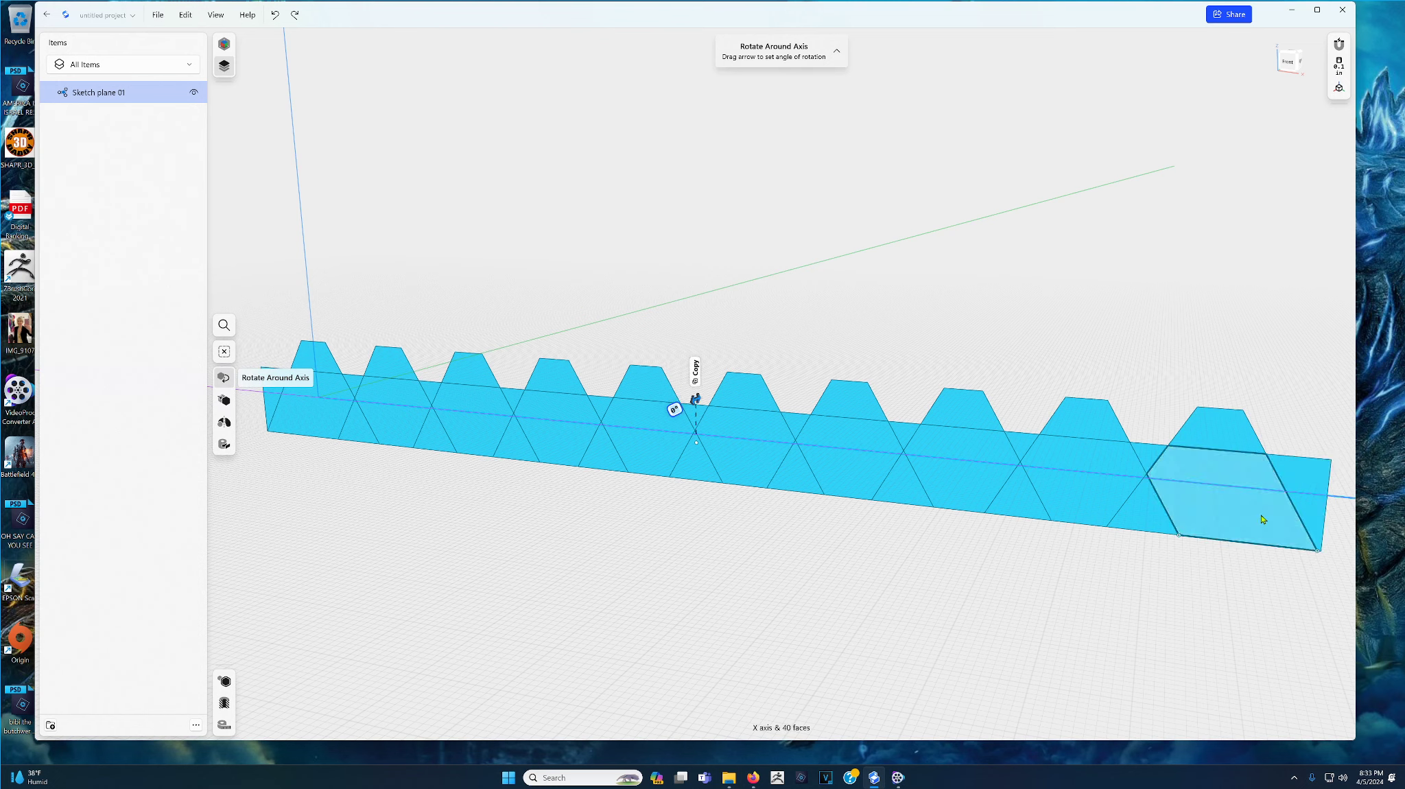
click(1321, 479)
click(1321, 479)
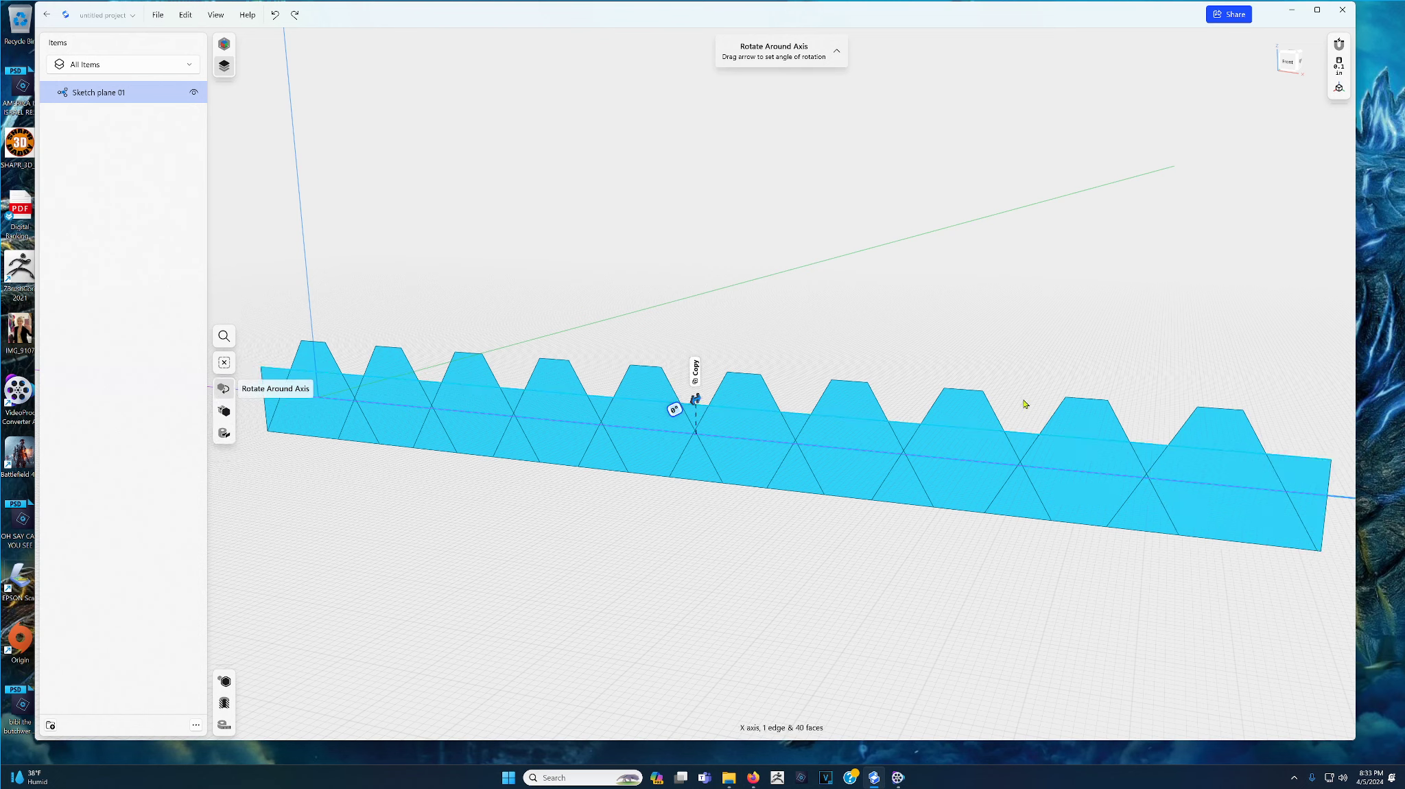
Extrude all the selected profile faces by -23.0625 in along the Y axis to form a ridged slab.
scroll(816, 374, down, 2)
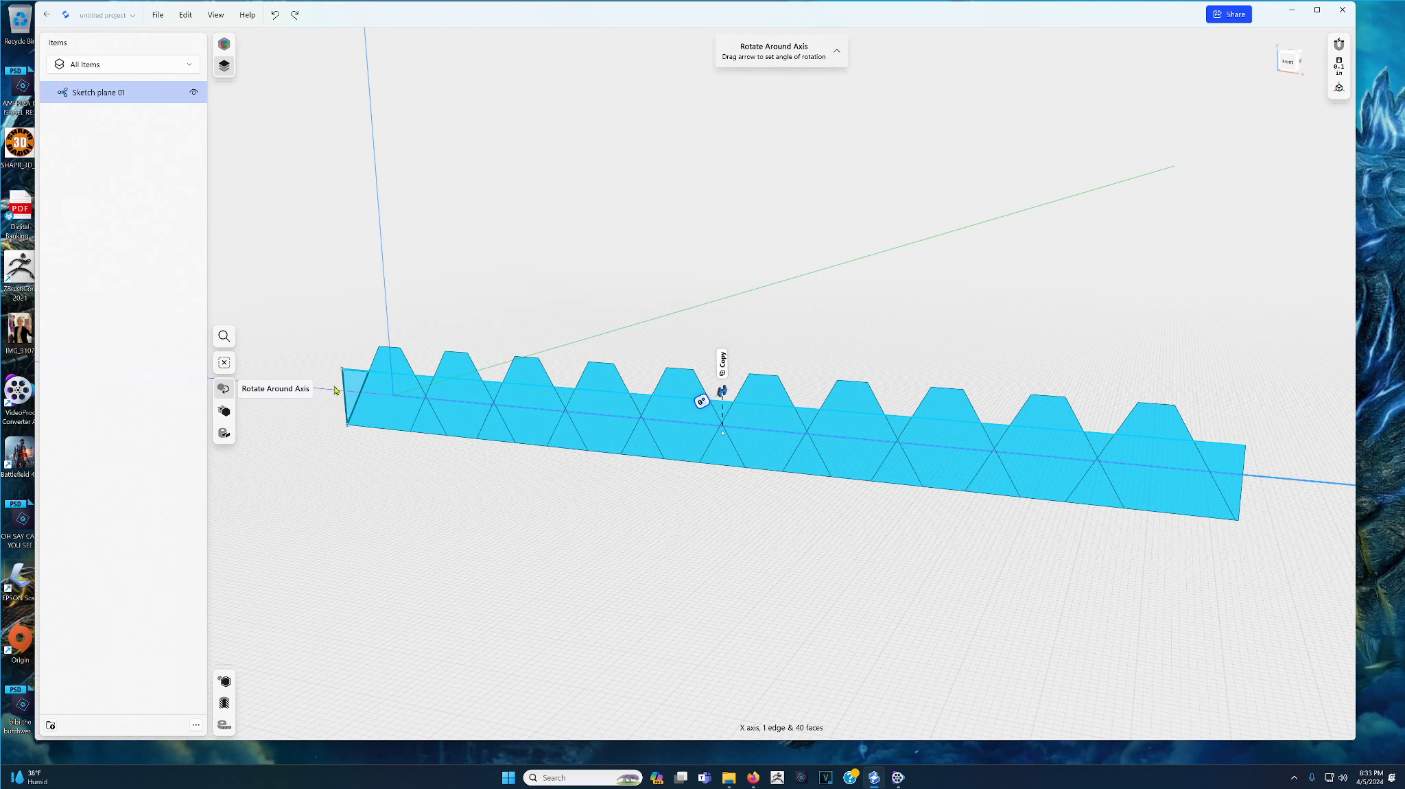
right_drag(941, 564, 902, 550)
middle_drag(902, 550, 639, 580)
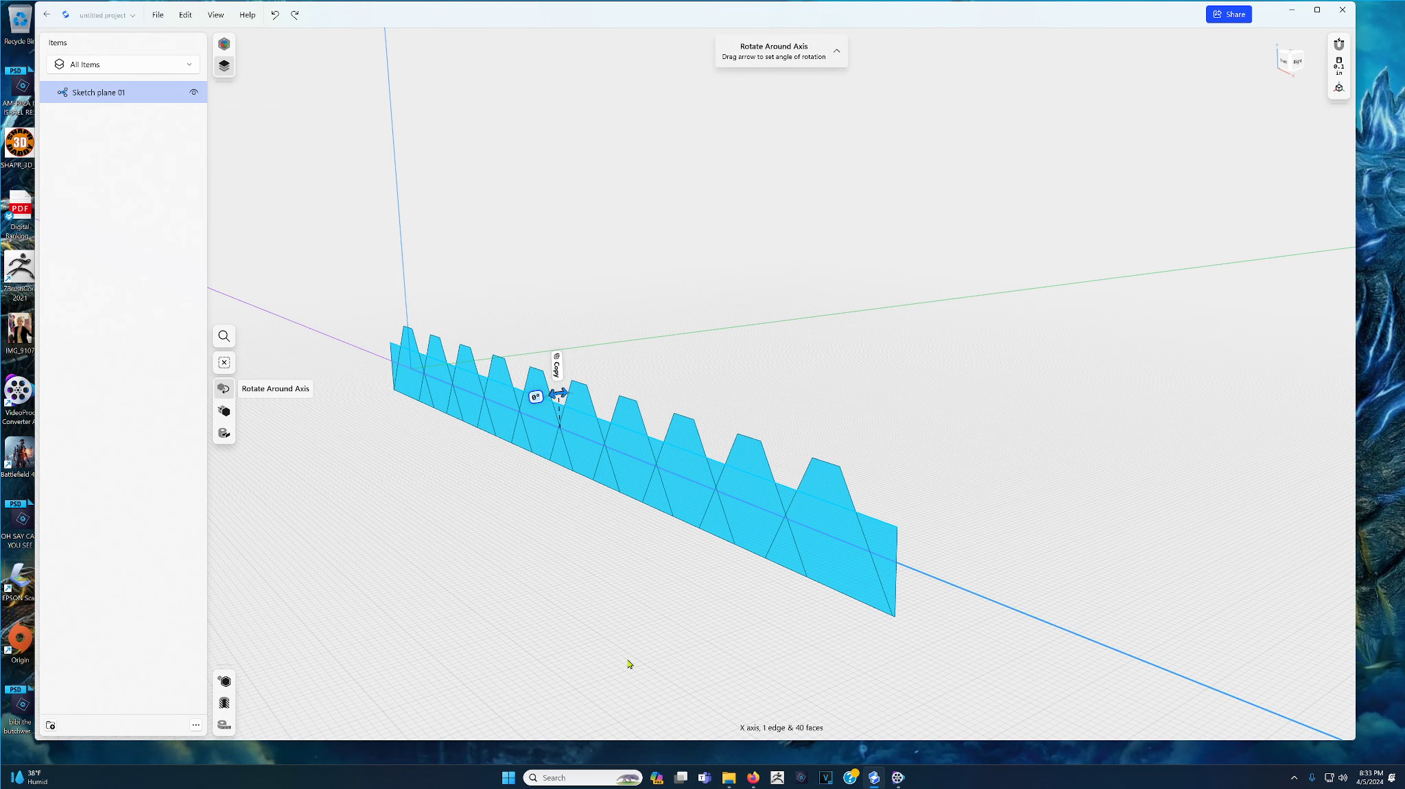
key(e)
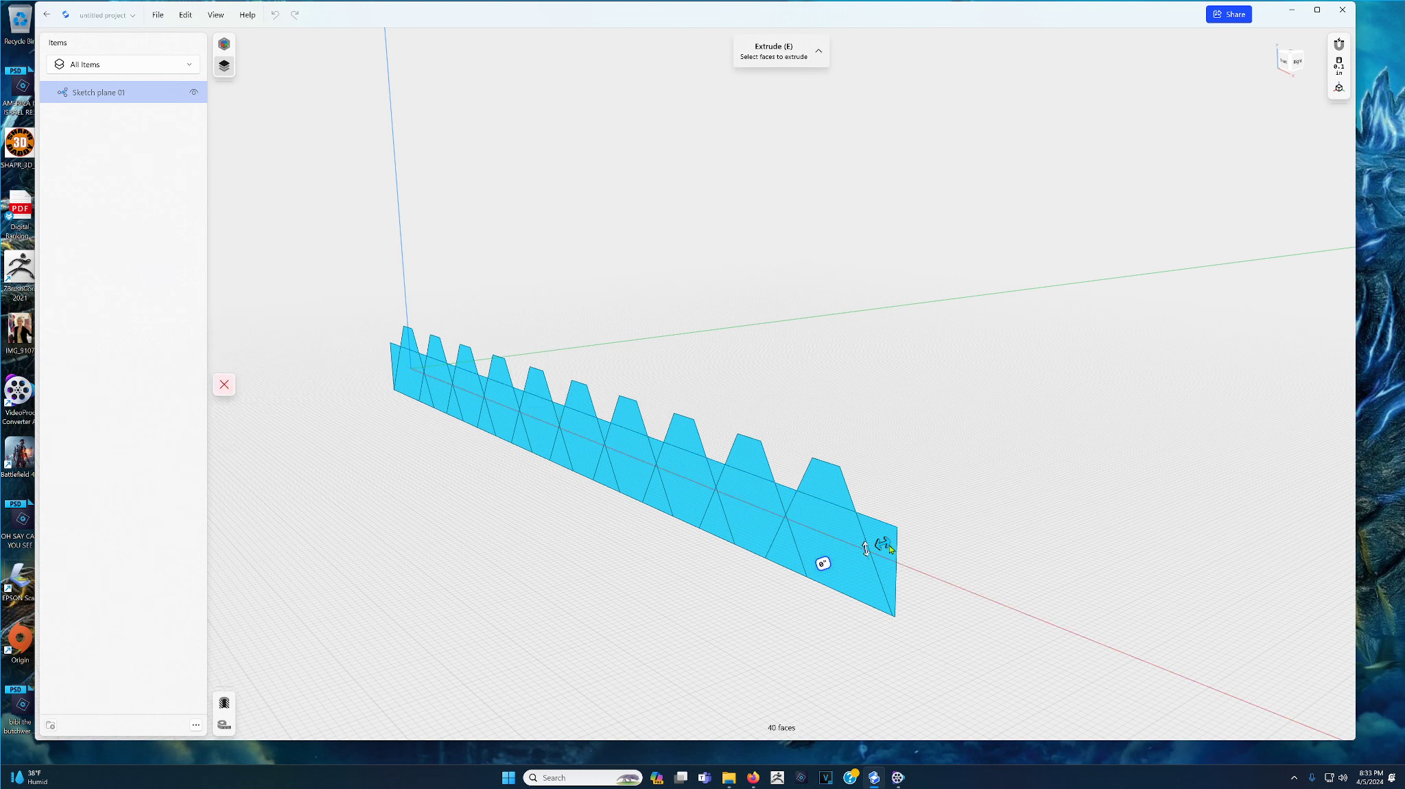
drag(887, 542, 1365, 392)
middle_drag(1289, 523, 967, 596)
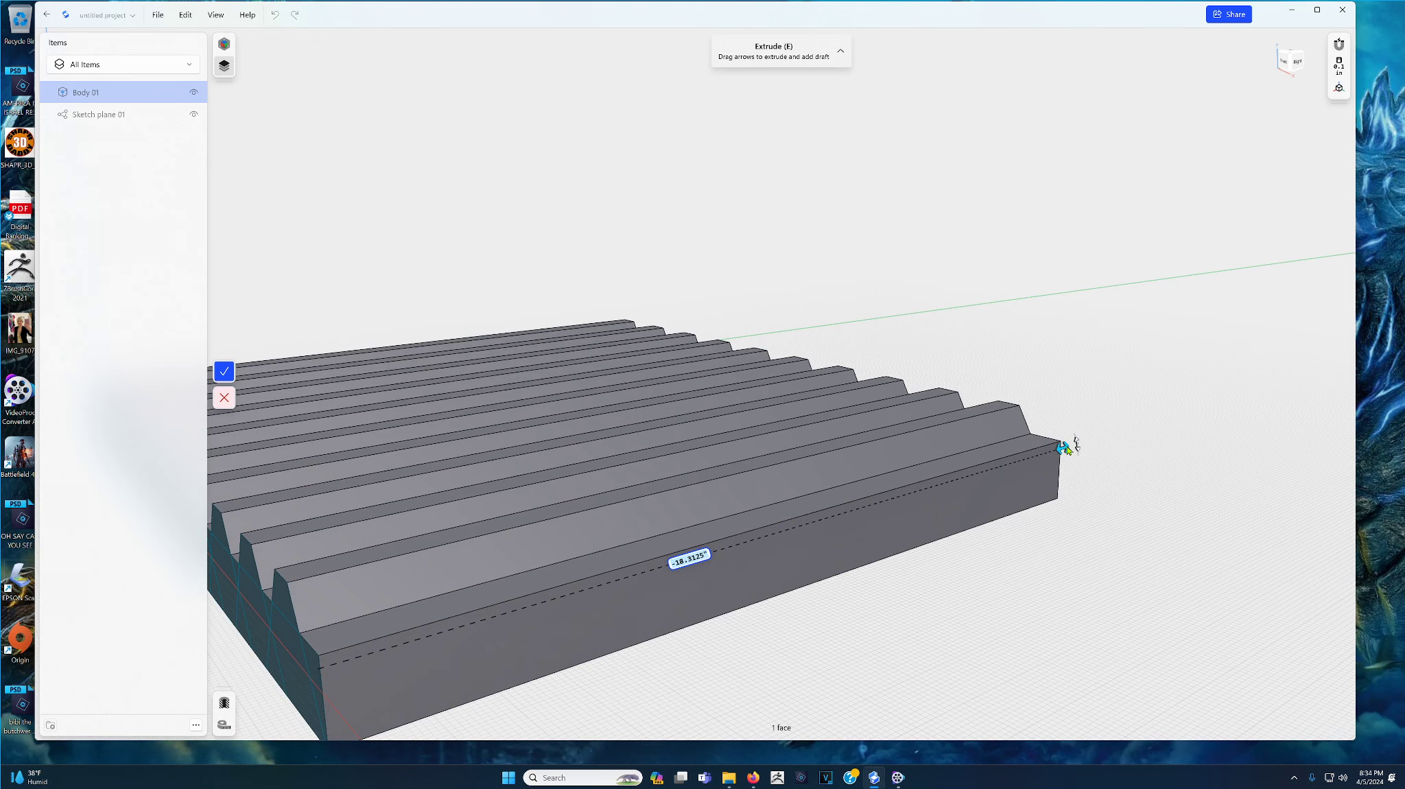
drag(1064, 447, 1166, 412)
scroll(997, 567, down, 3)
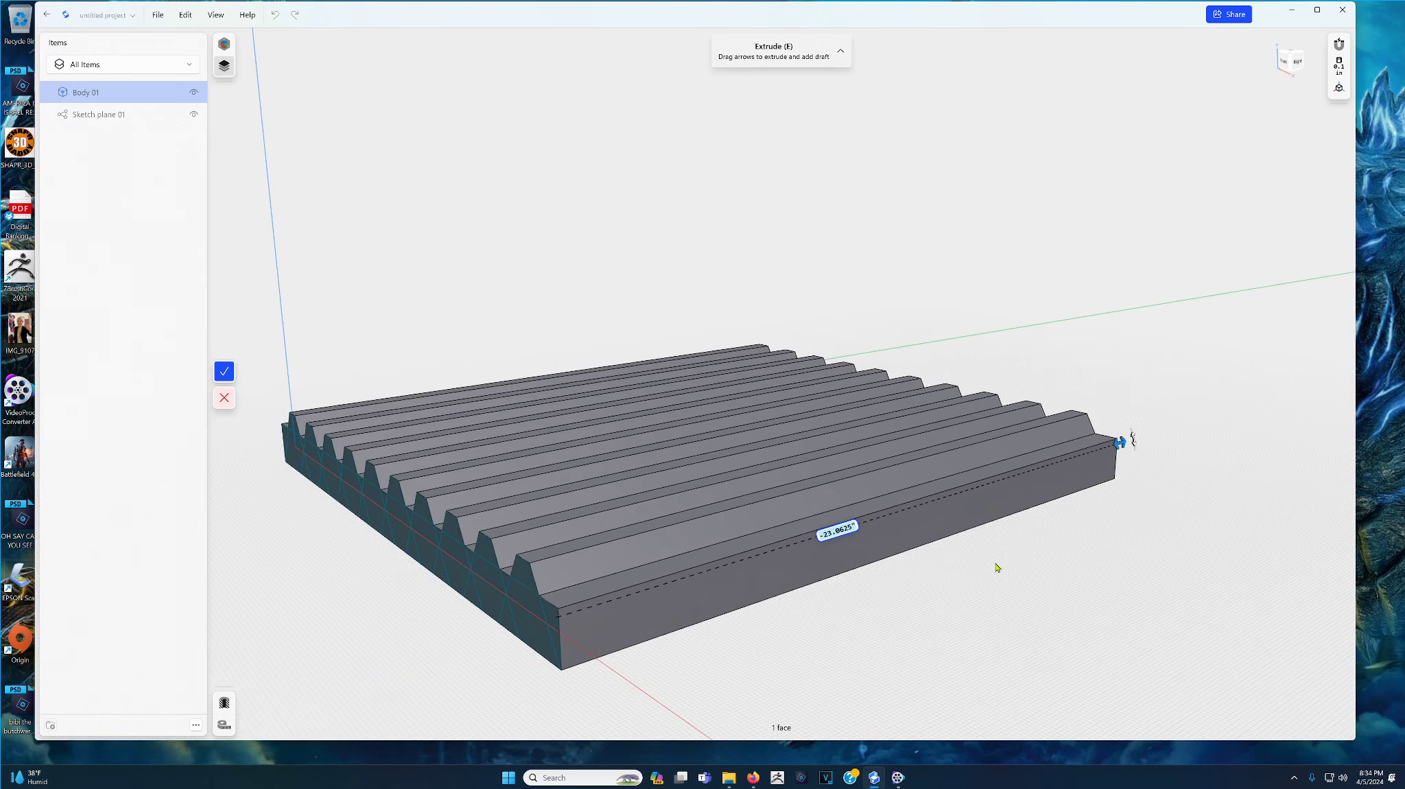
scroll(997, 567, down, 2)
right_drag(997, 567, 1008, 570)
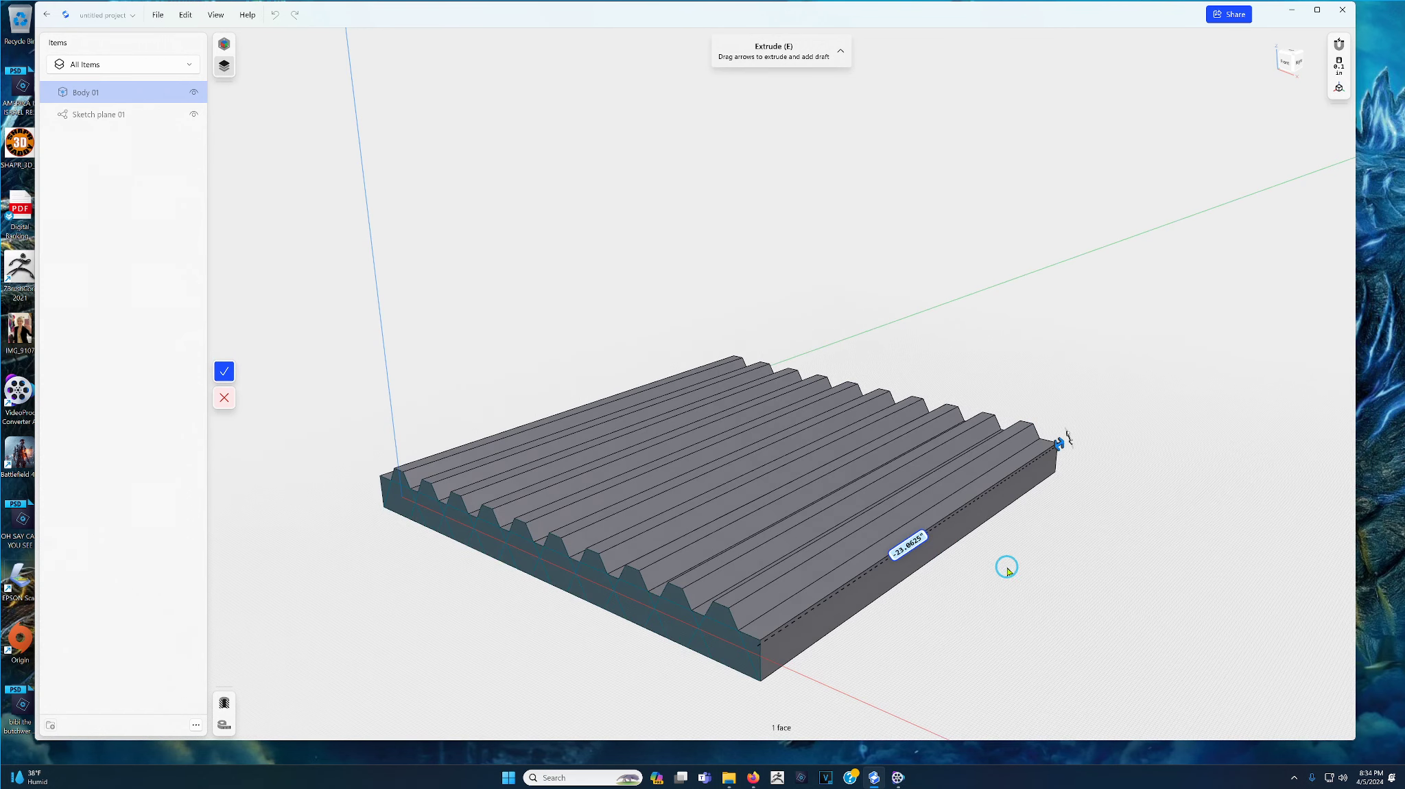
click(223, 373)
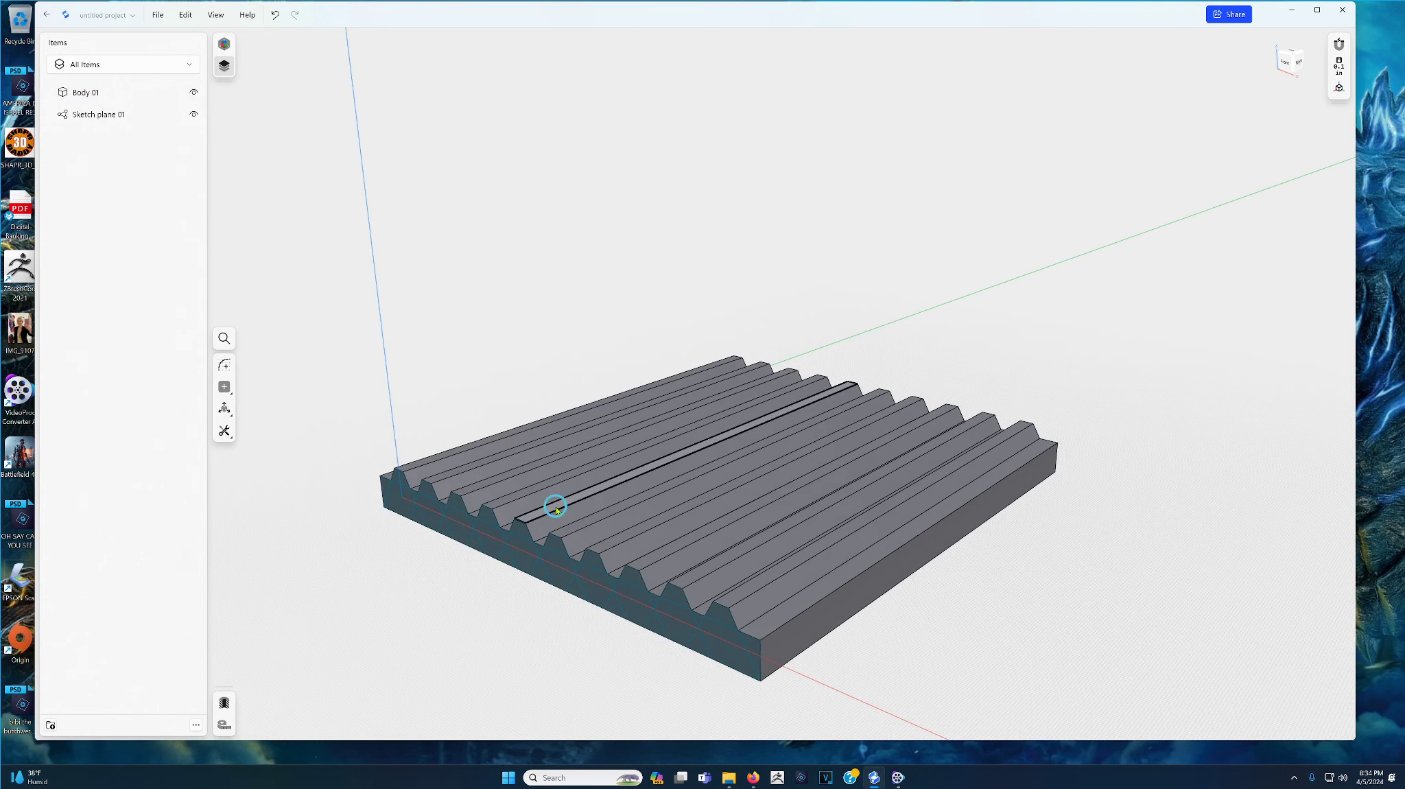
Make a copy of the whole ridged slab rotated 90° about its vertical axis so the ridges cross.
double_click(555, 532)
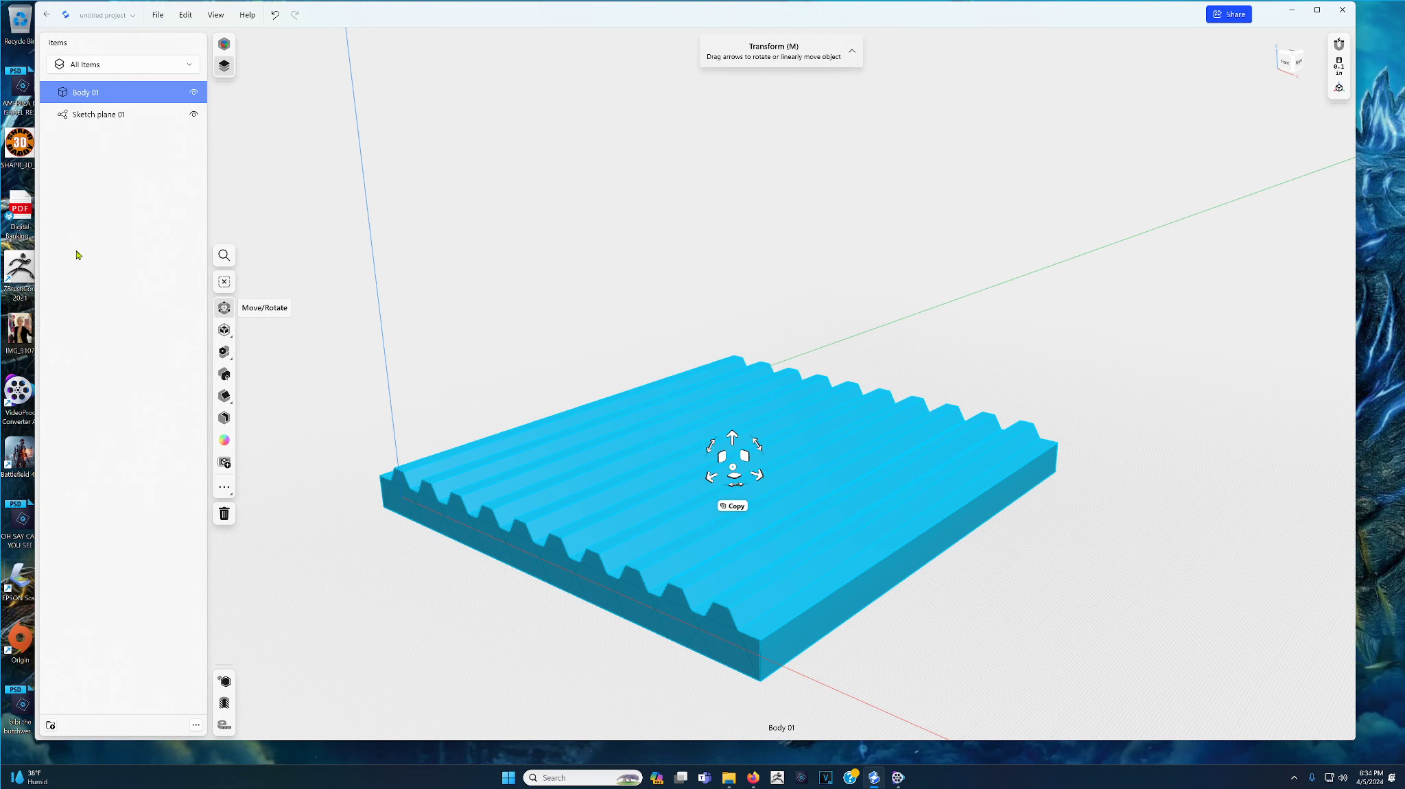
right_drag(453, 302, 449, 315)
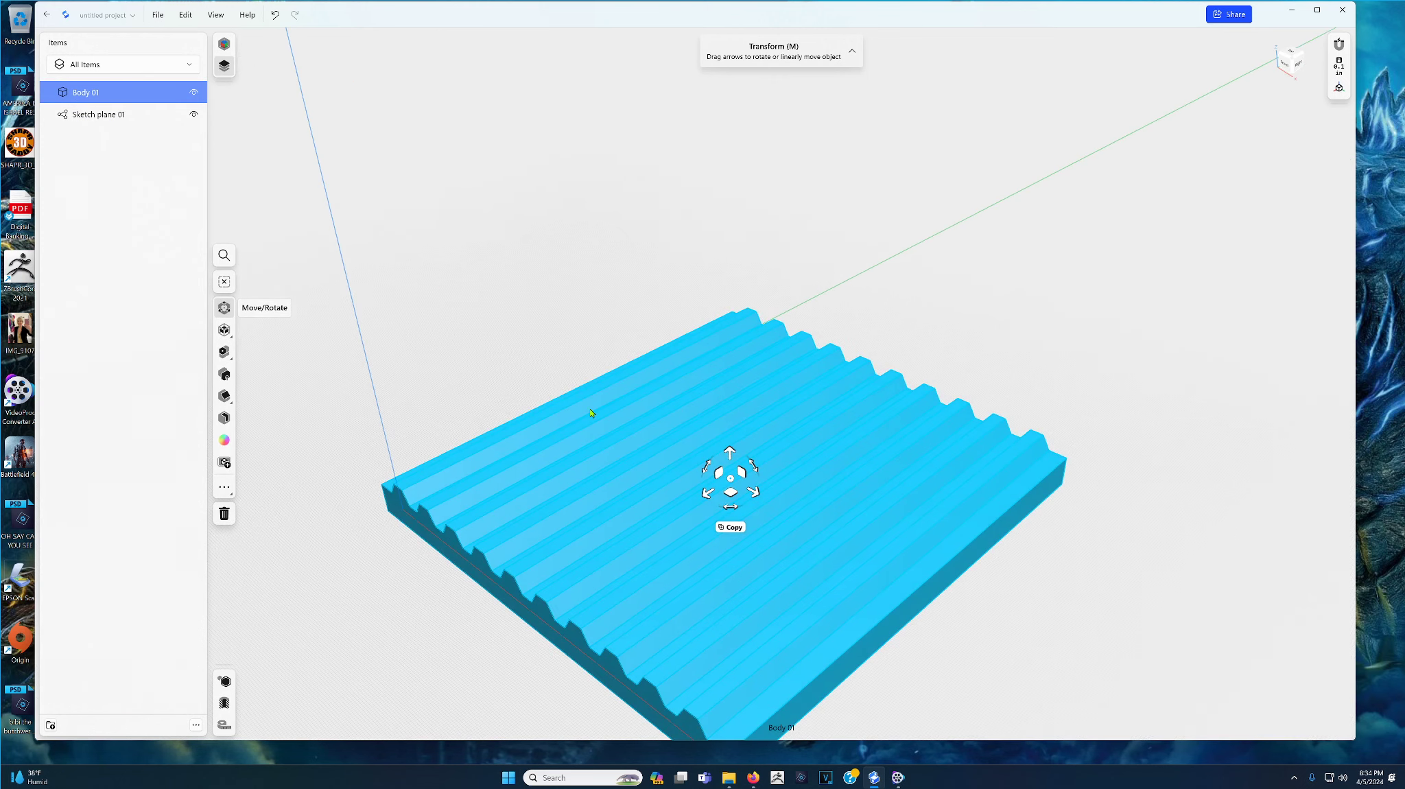
click(723, 528)
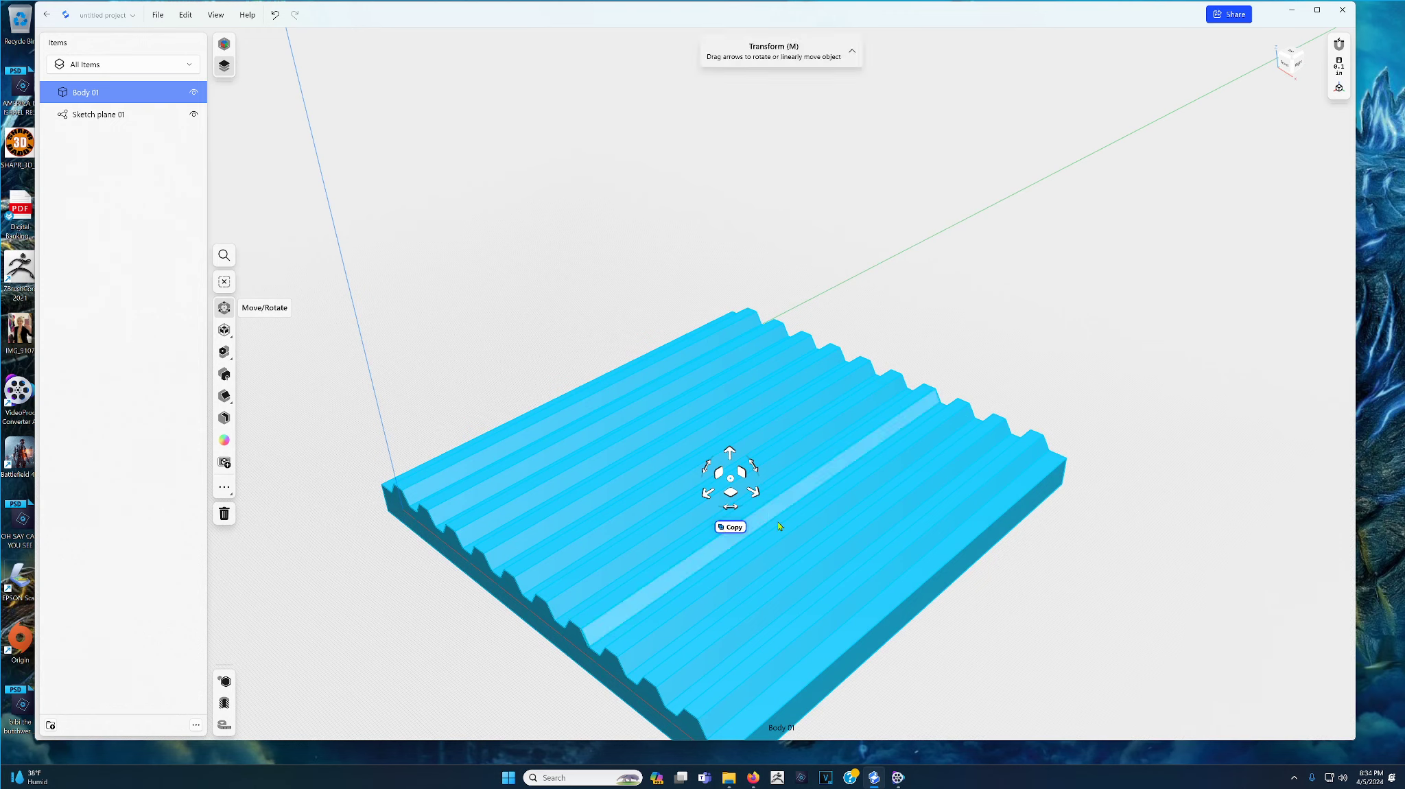
click(735, 510)
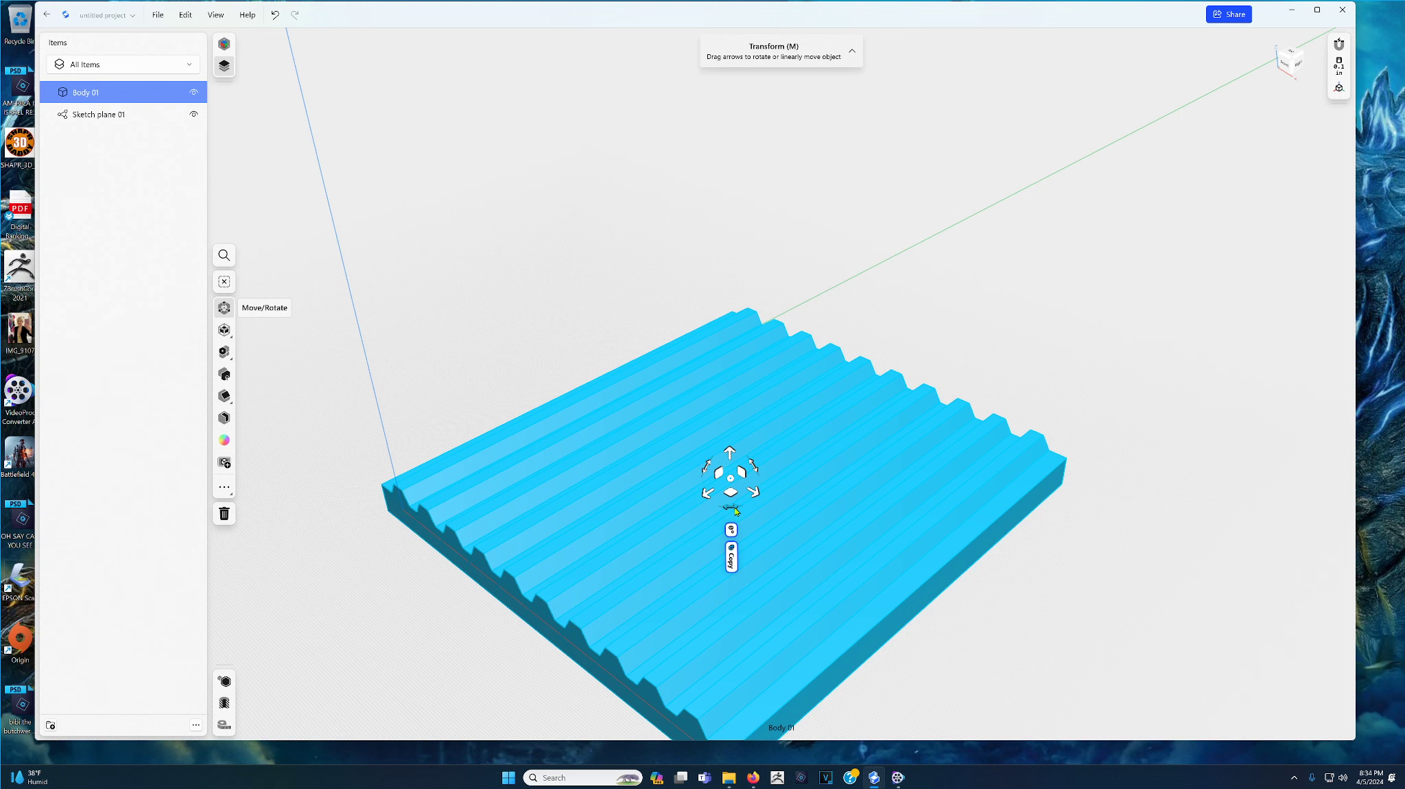
drag(735, 510, 835, 475)
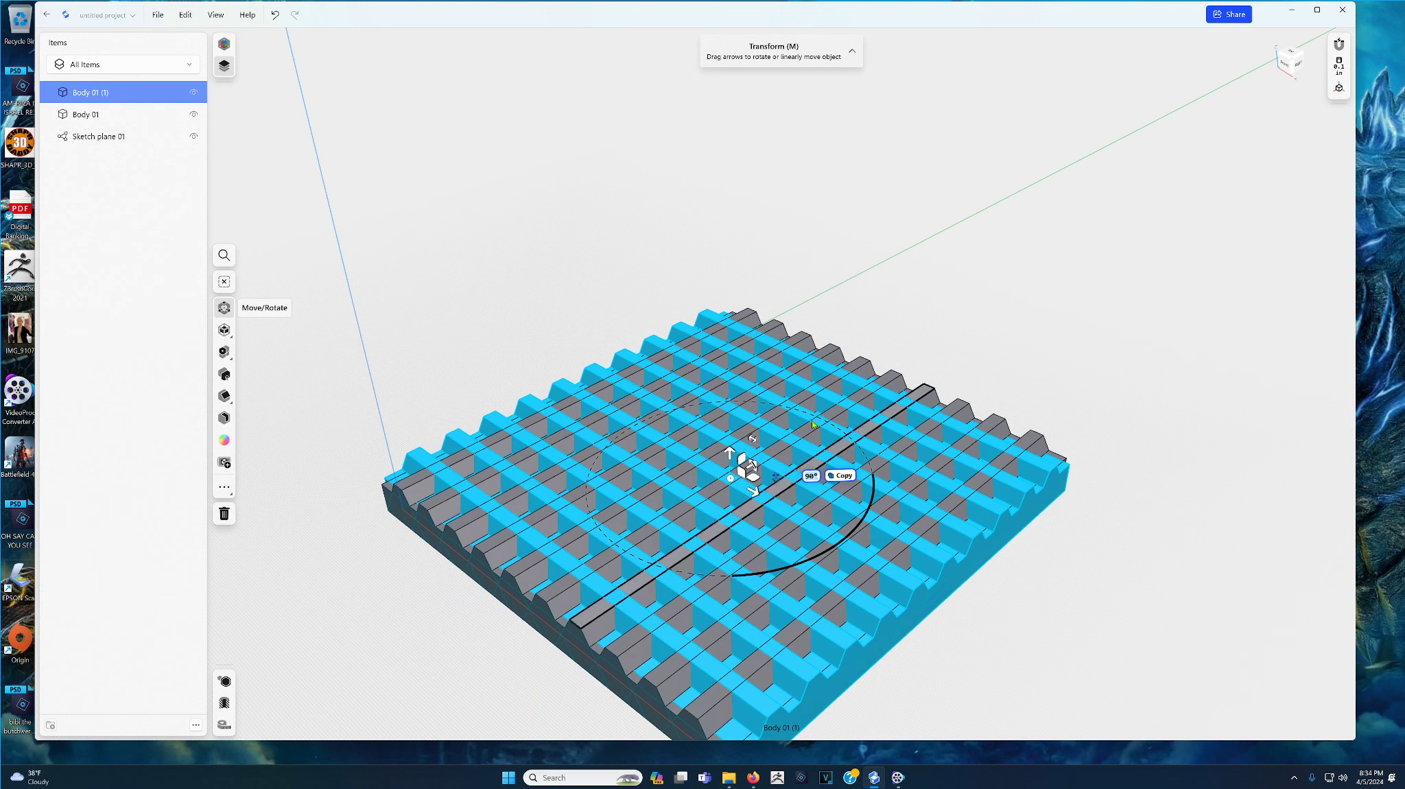
click(1338, 45)
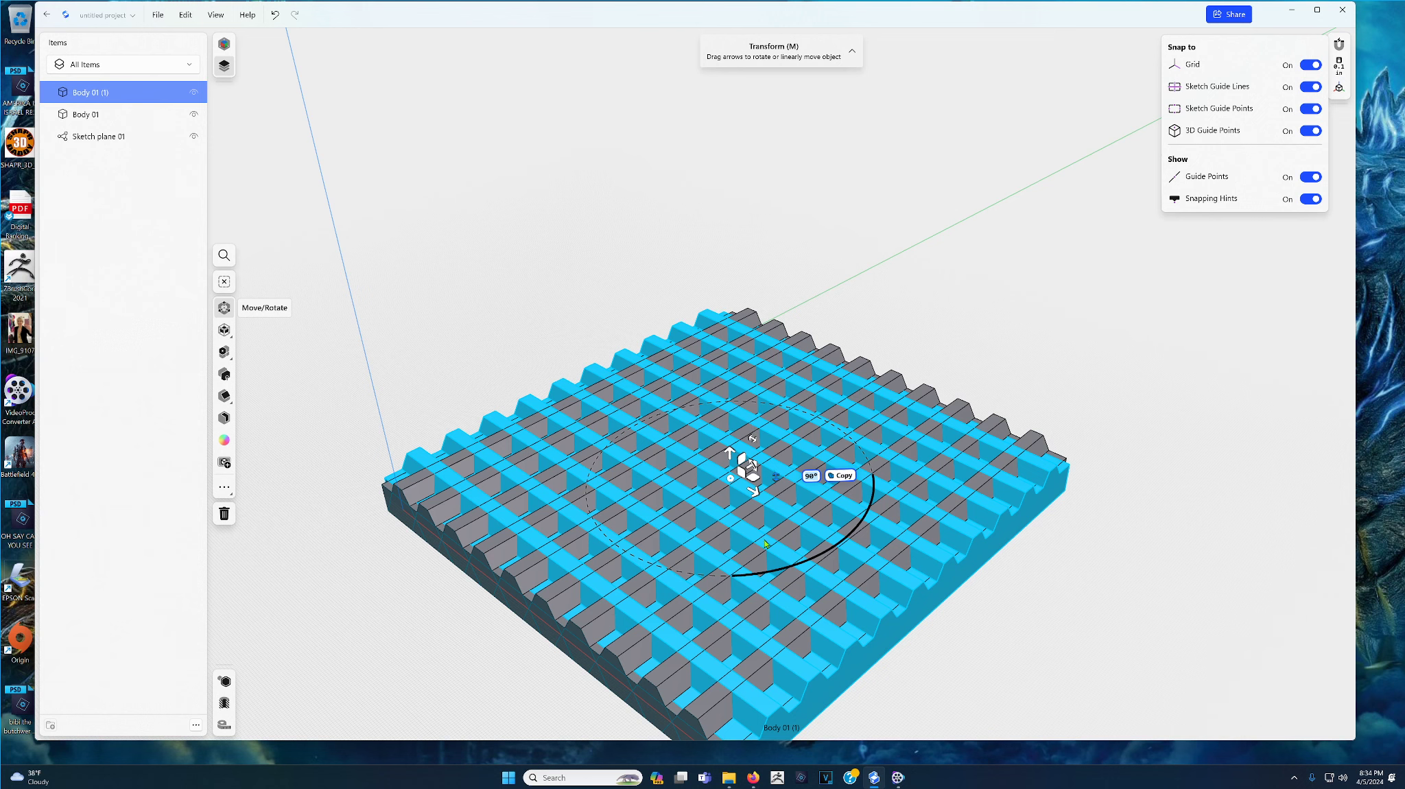
click(986, 241)
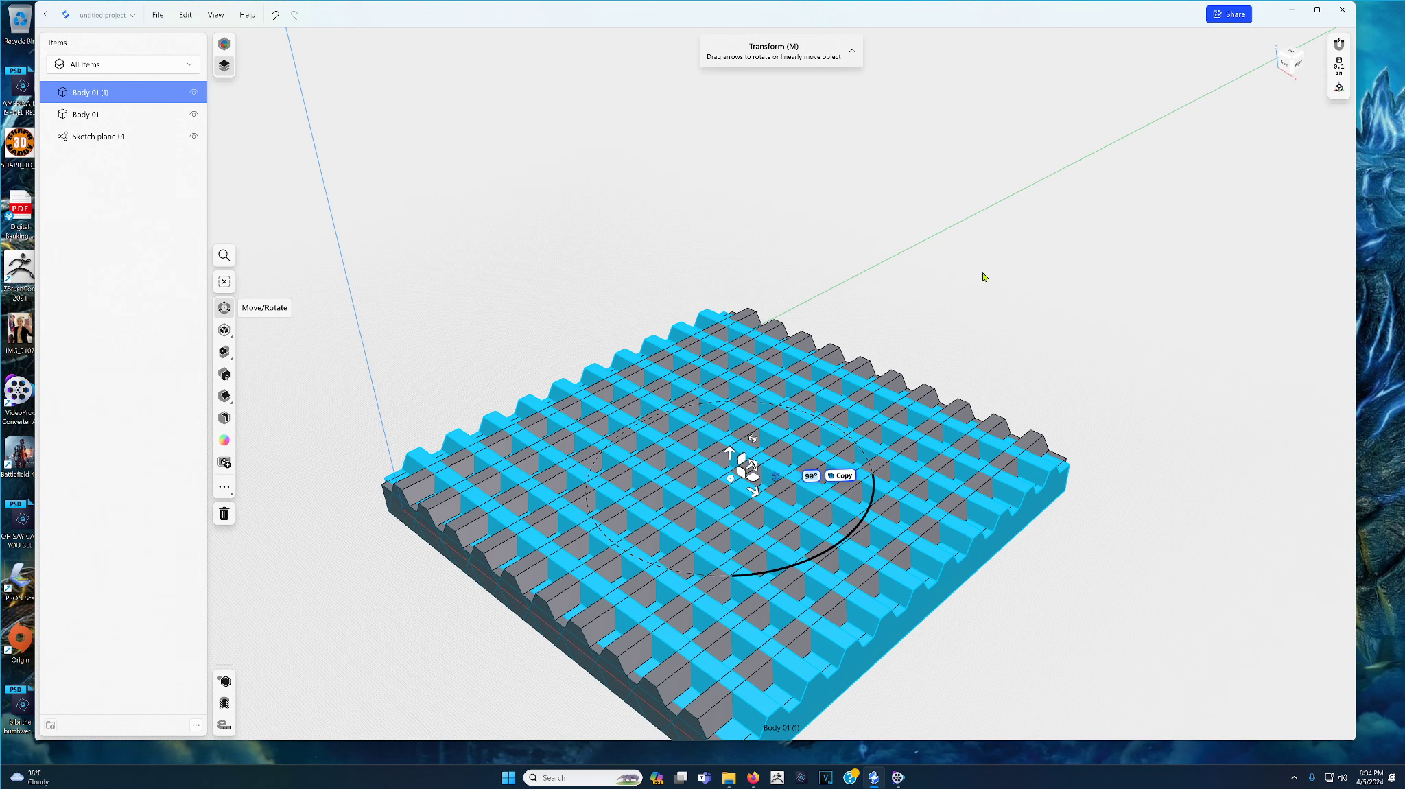
Intersect the 90° rotated copy with the original ridged slab to form a square slab of tapered bumps.
middle_drag(975, 262, 1030, 164)
right_drag(981, 166, 975, 201)
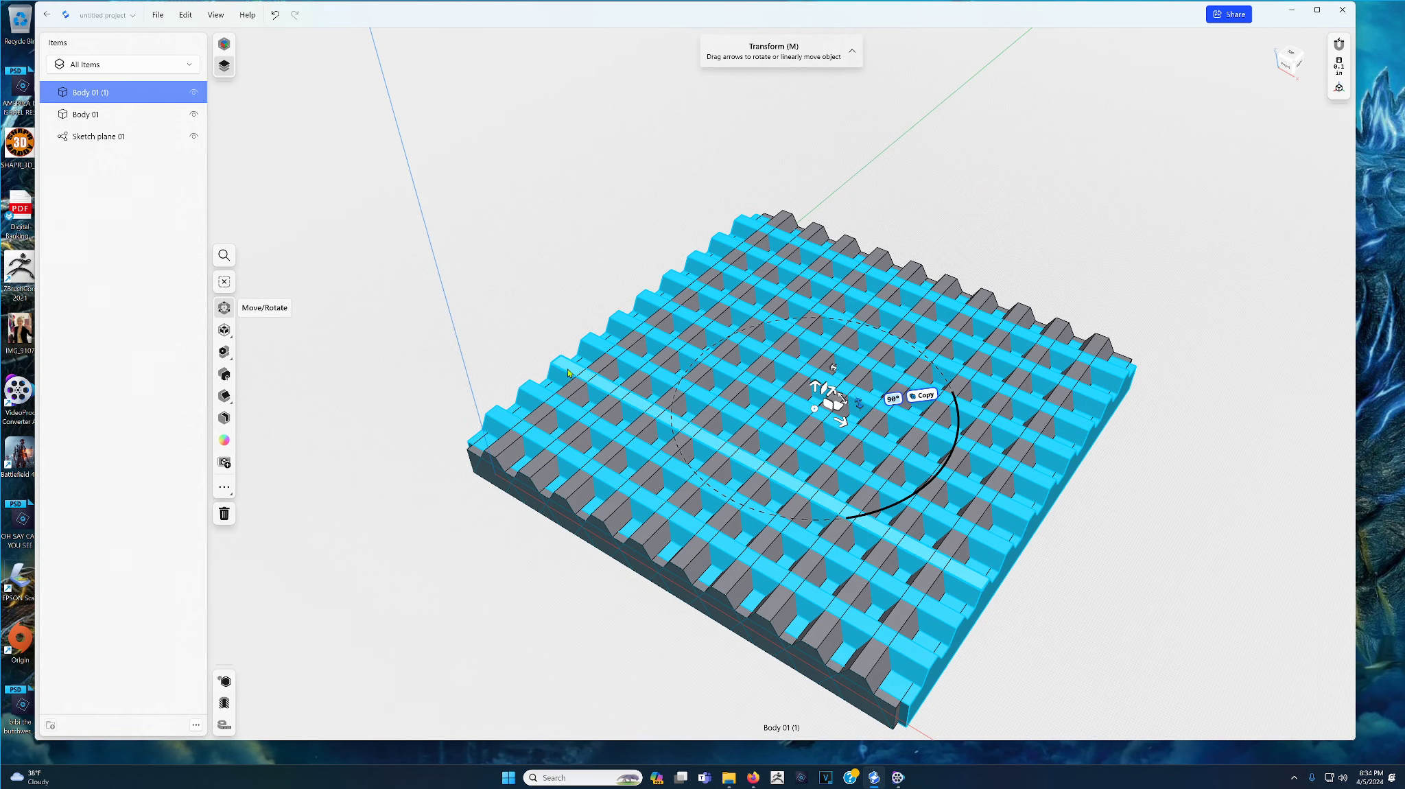
click(225, 487)
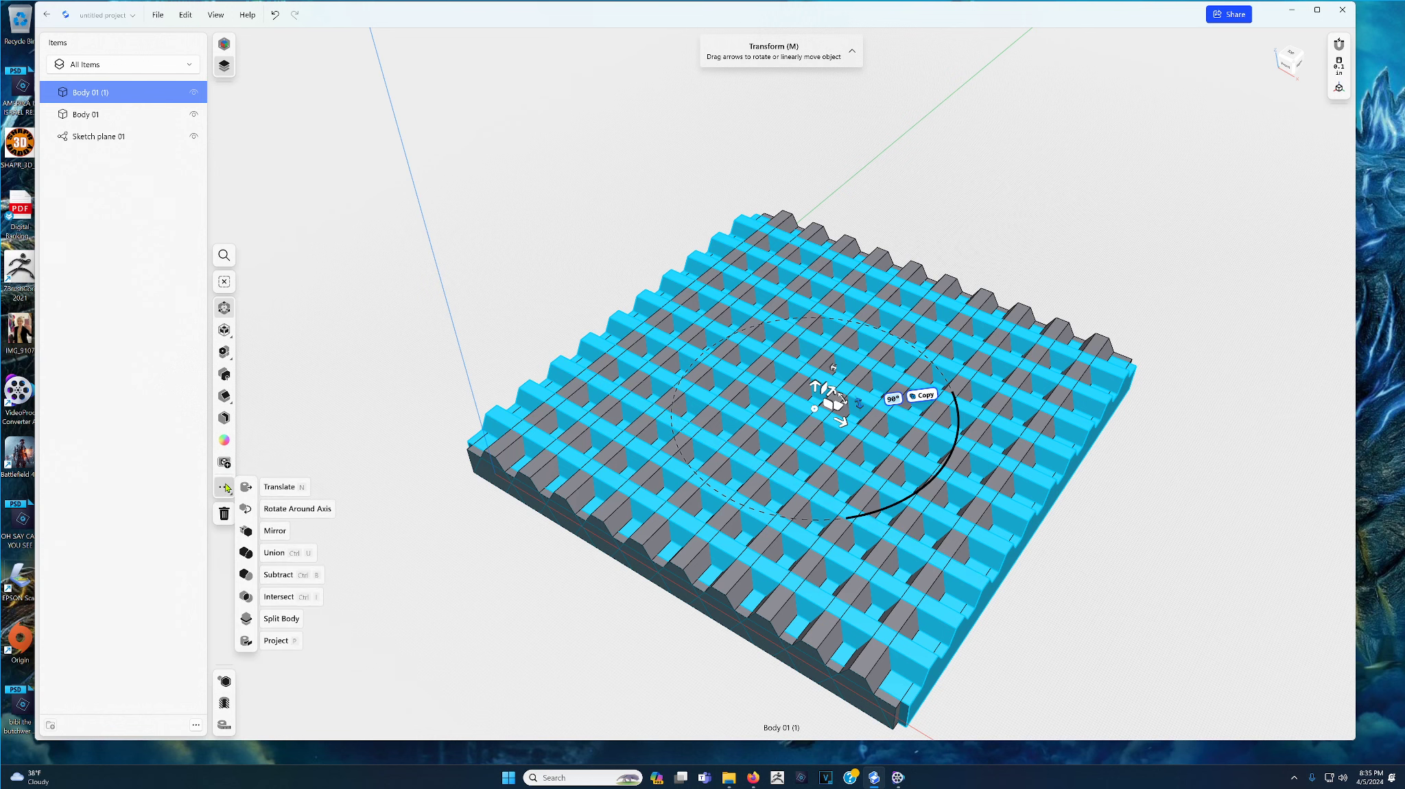
click(278, 596)
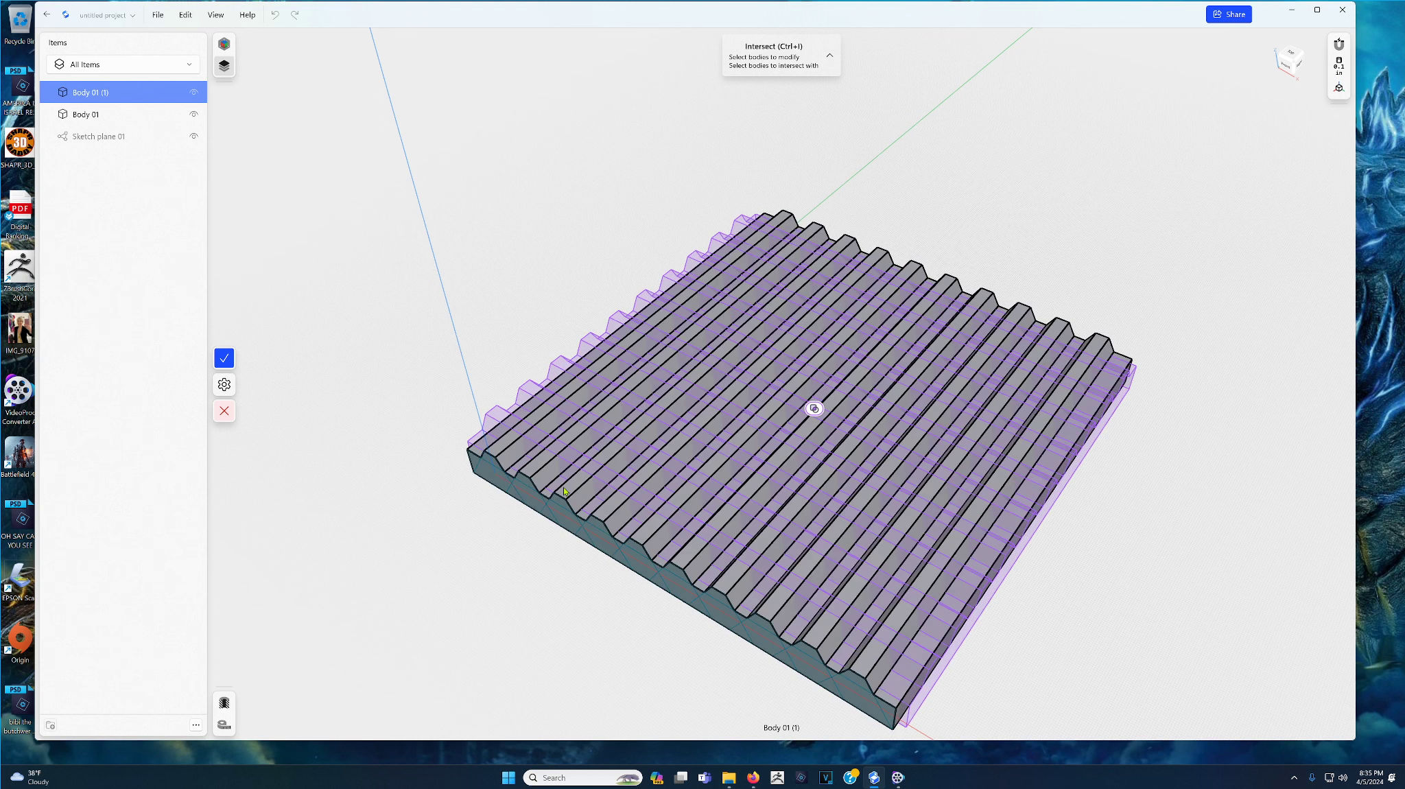
click(563, 487)
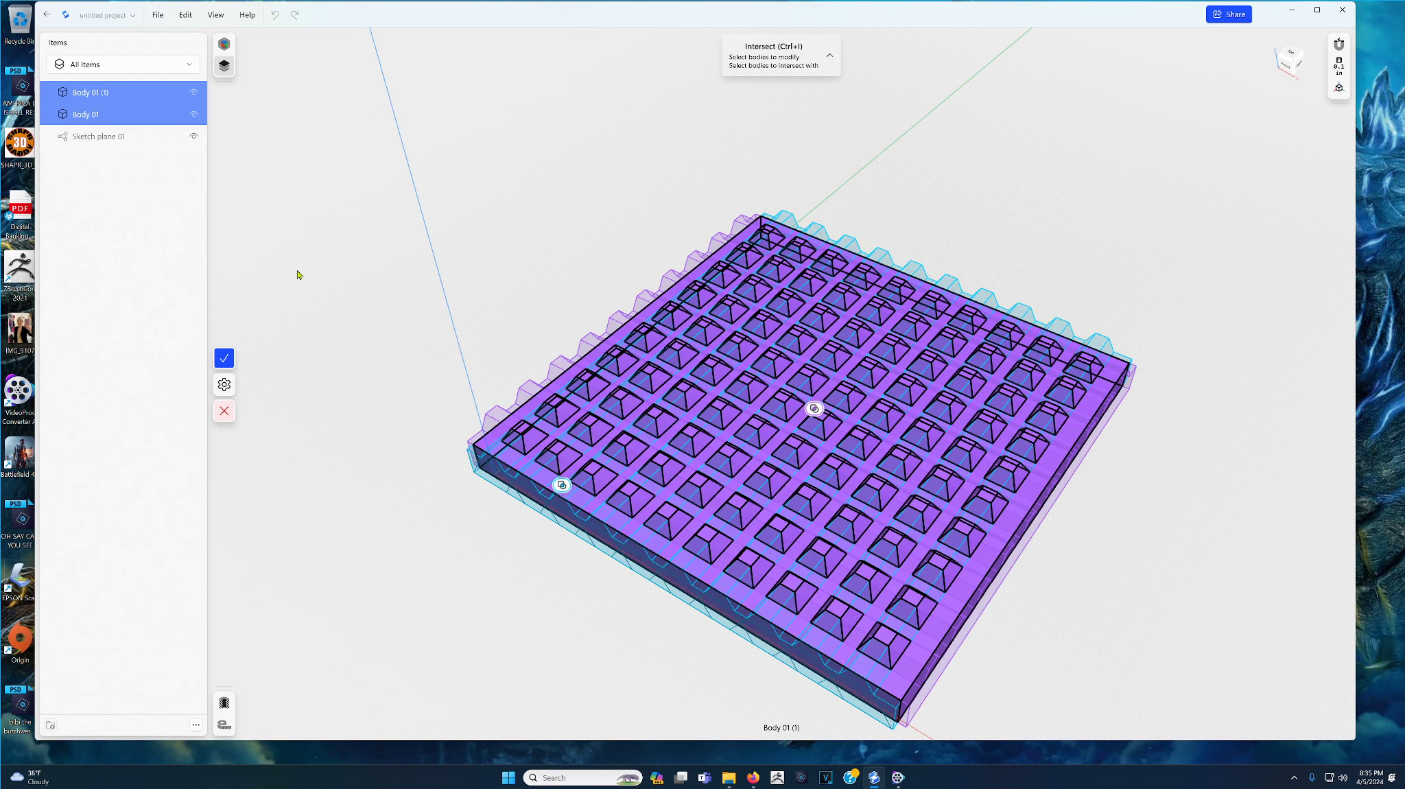
click(223, 359)
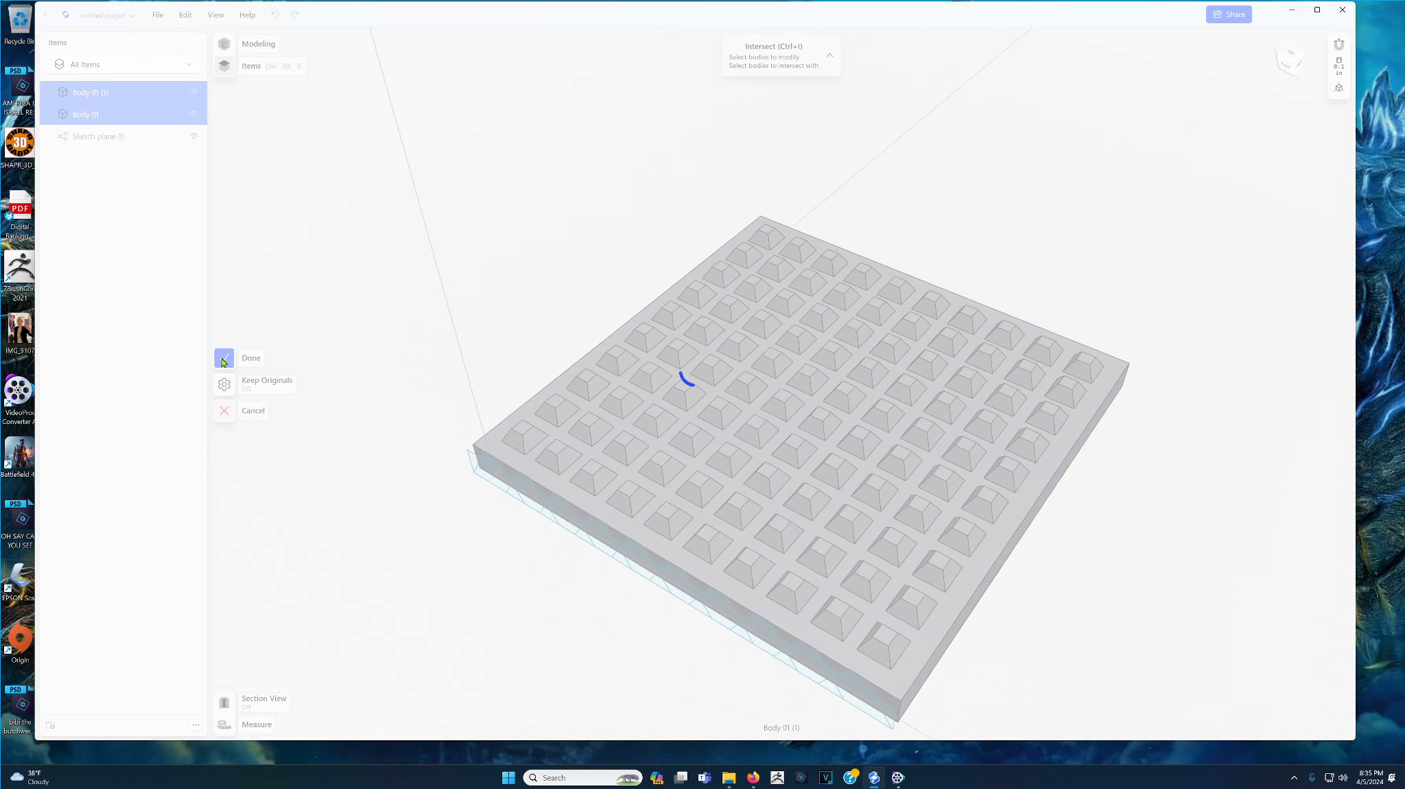
Examine the grid of tapered bumps on the intersected square slab from several angles.
right_drag(545, 351, 587, 357)
scroll(631, 371, up, 4)
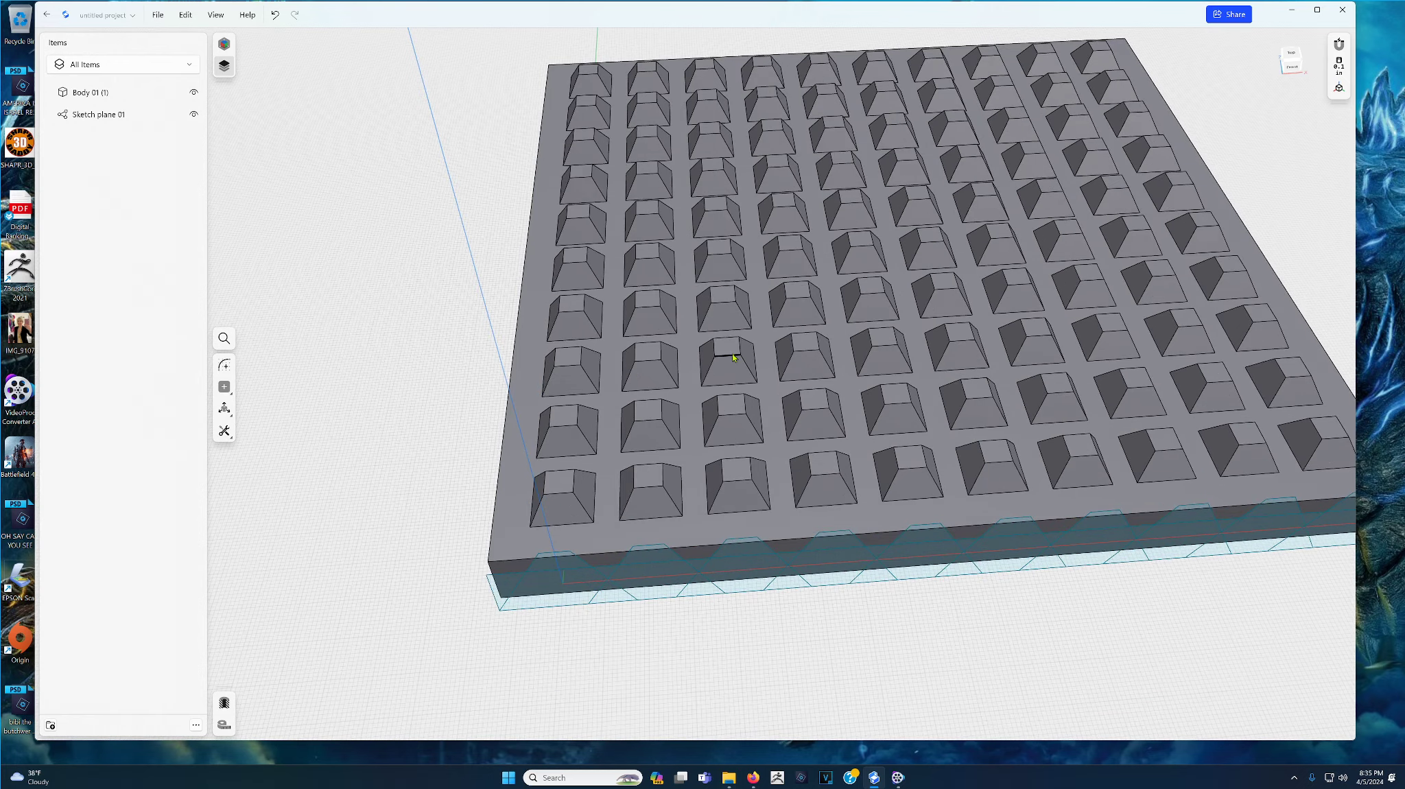
right_drag(724, 349, 793, 312)
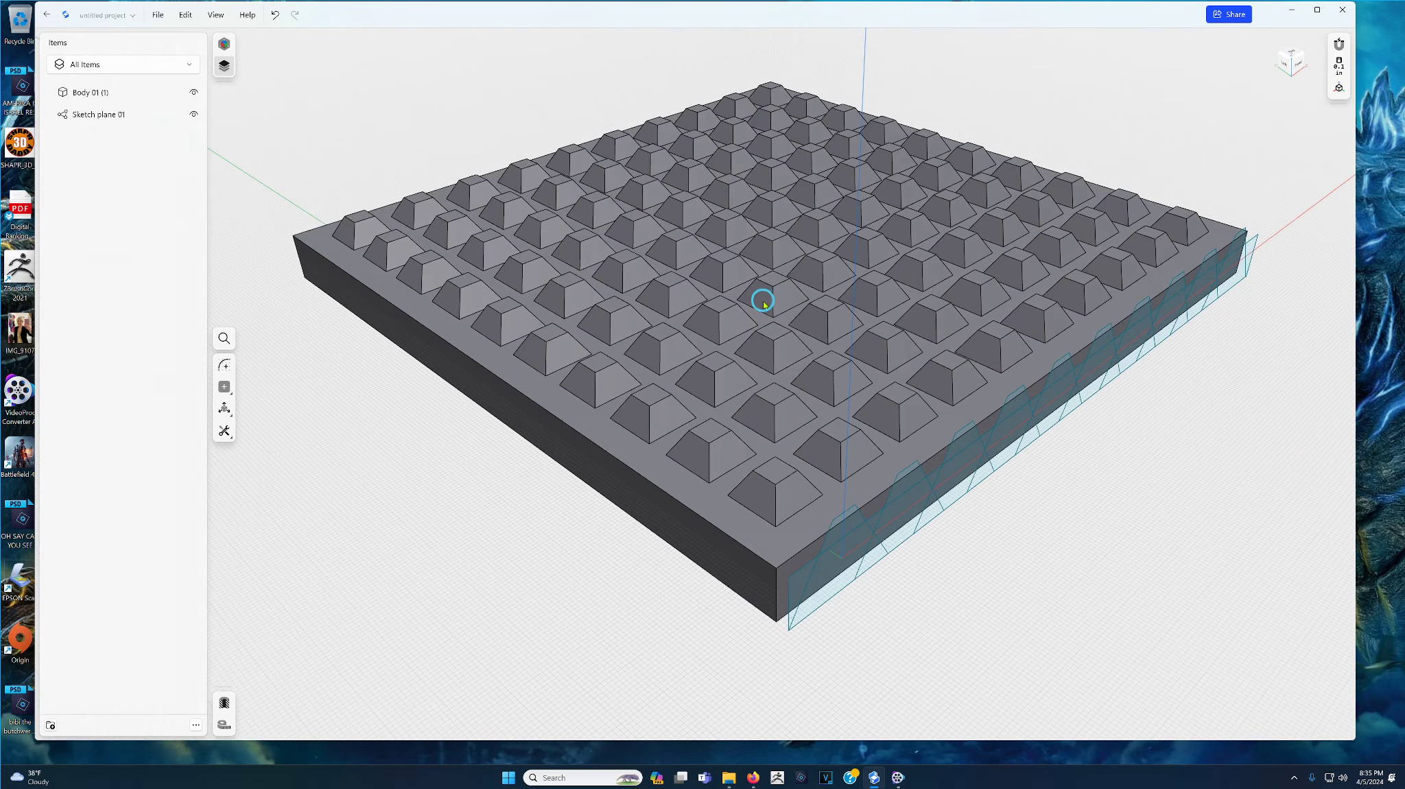
right_drag(709, 304, 769, 415)
right_drag(759, 364, 767, 334)
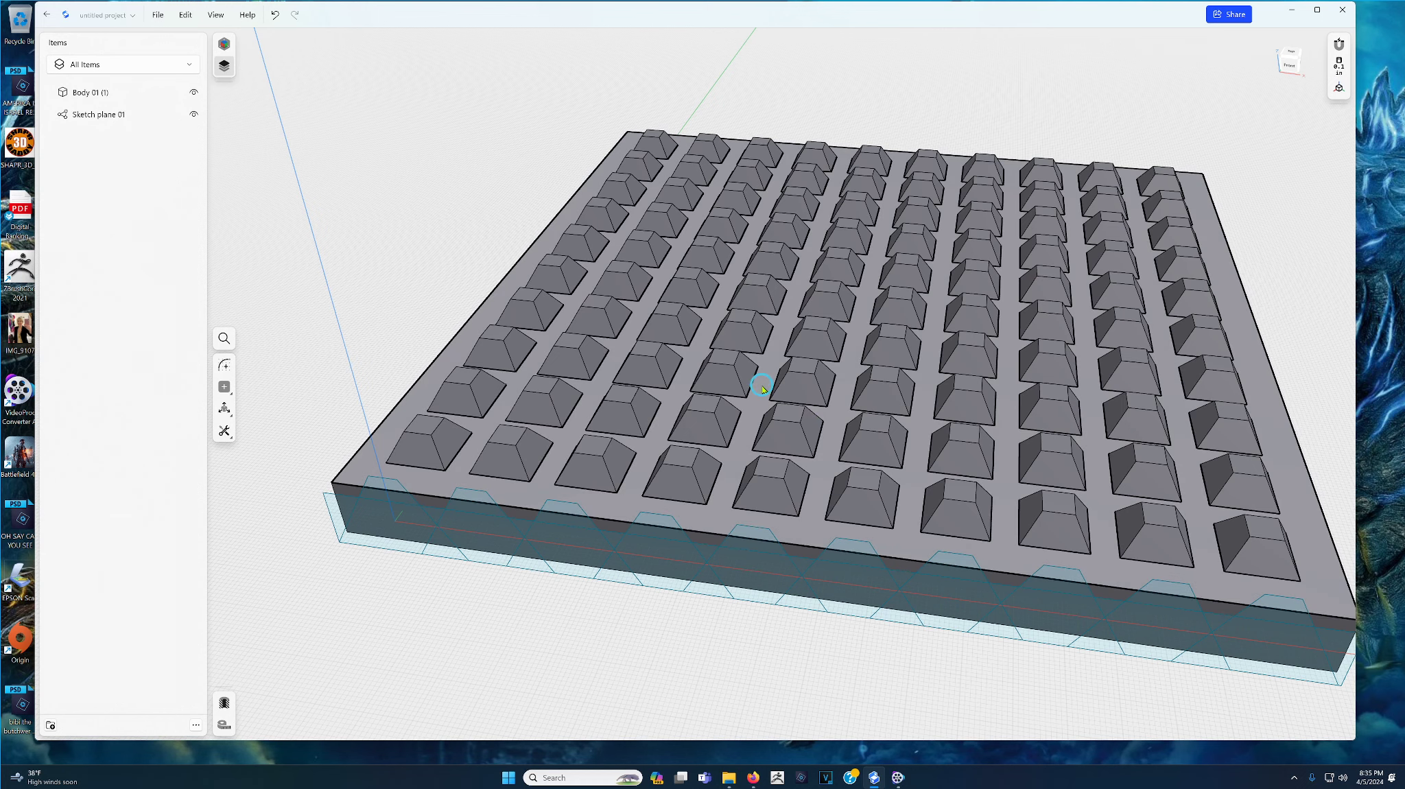
mouse_move(761, 387)
right_down()
mouse_move(755, 407)
mouse_move(771, 396)
right_up()
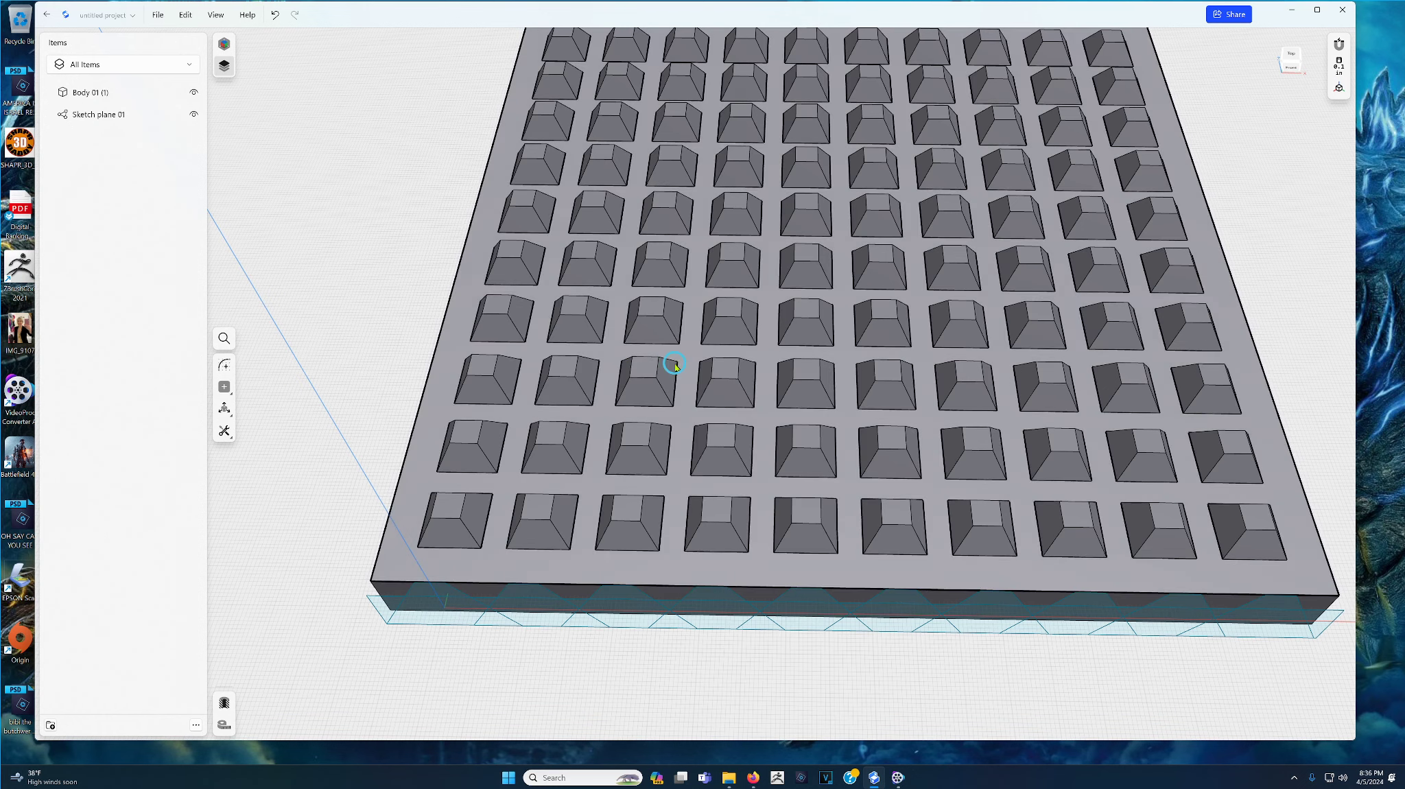
right_drag(673, 363, 656, 337)
scroll(657, 338, down, 2)
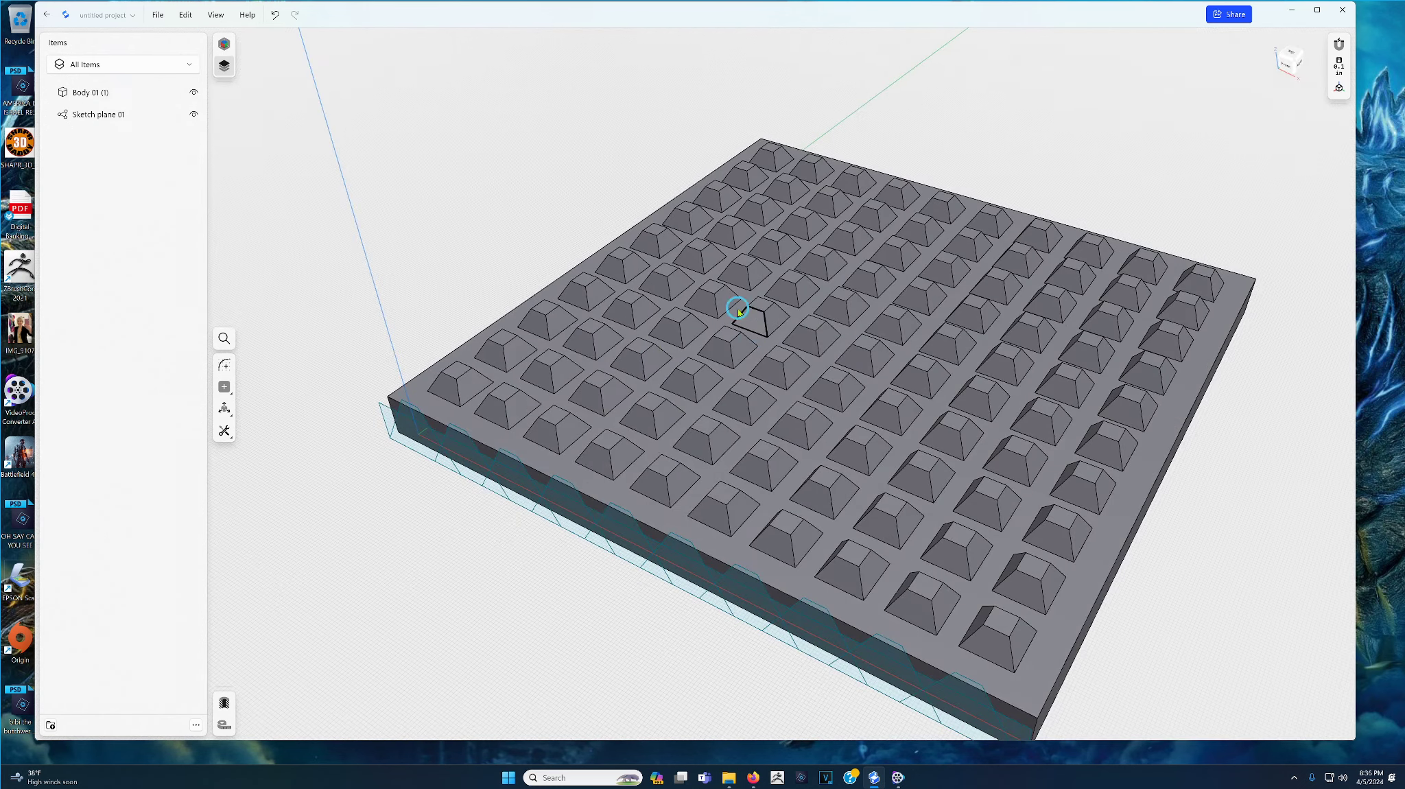
right_drag(737, 309, 727, 264)
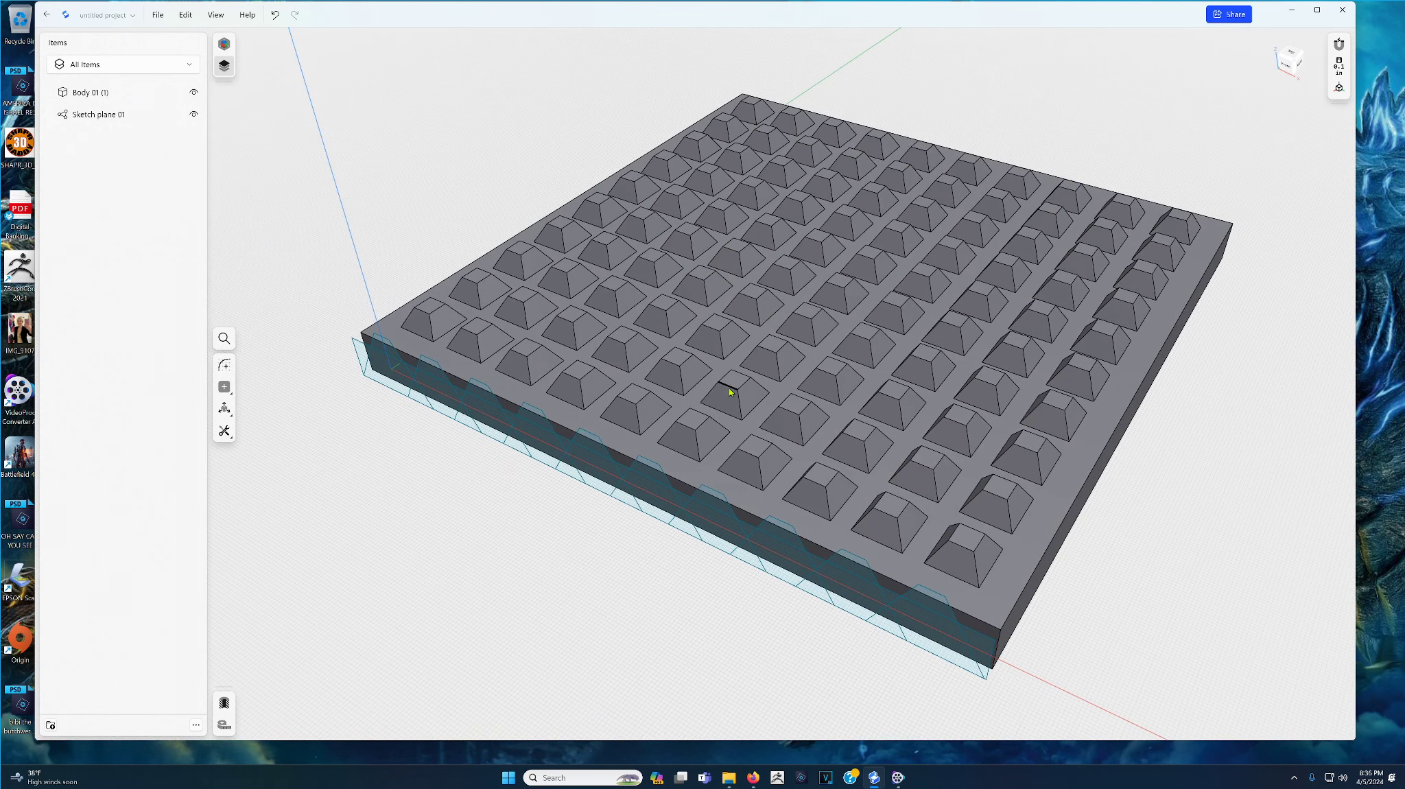
Undo the intersection and the 90° copy, and make a new copy of the whole ridged slab rotated 45° about its vertical axis.
key(ctrl+z)
key(ctrl+z)
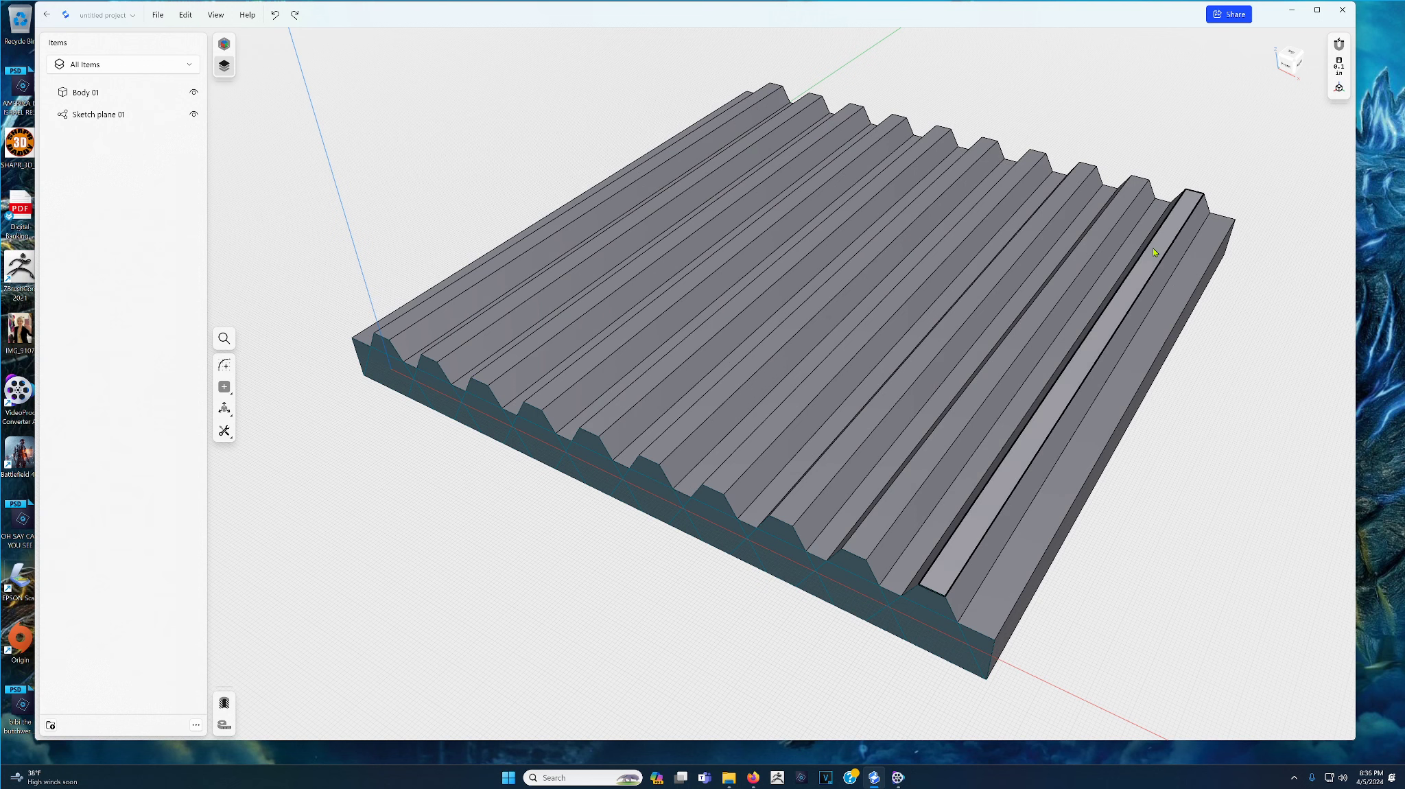
click(795, 323)
click(794, 323)
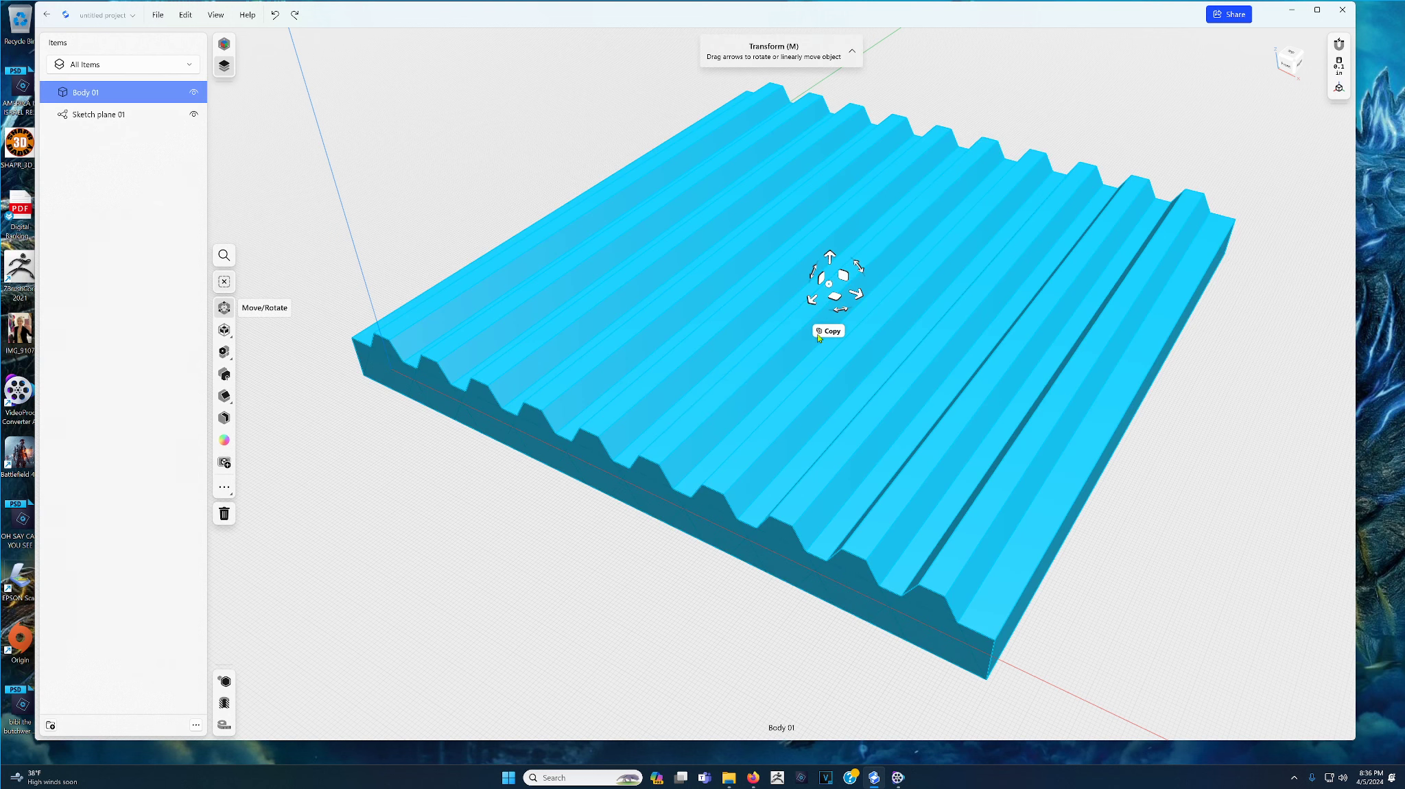
click(819, 331)
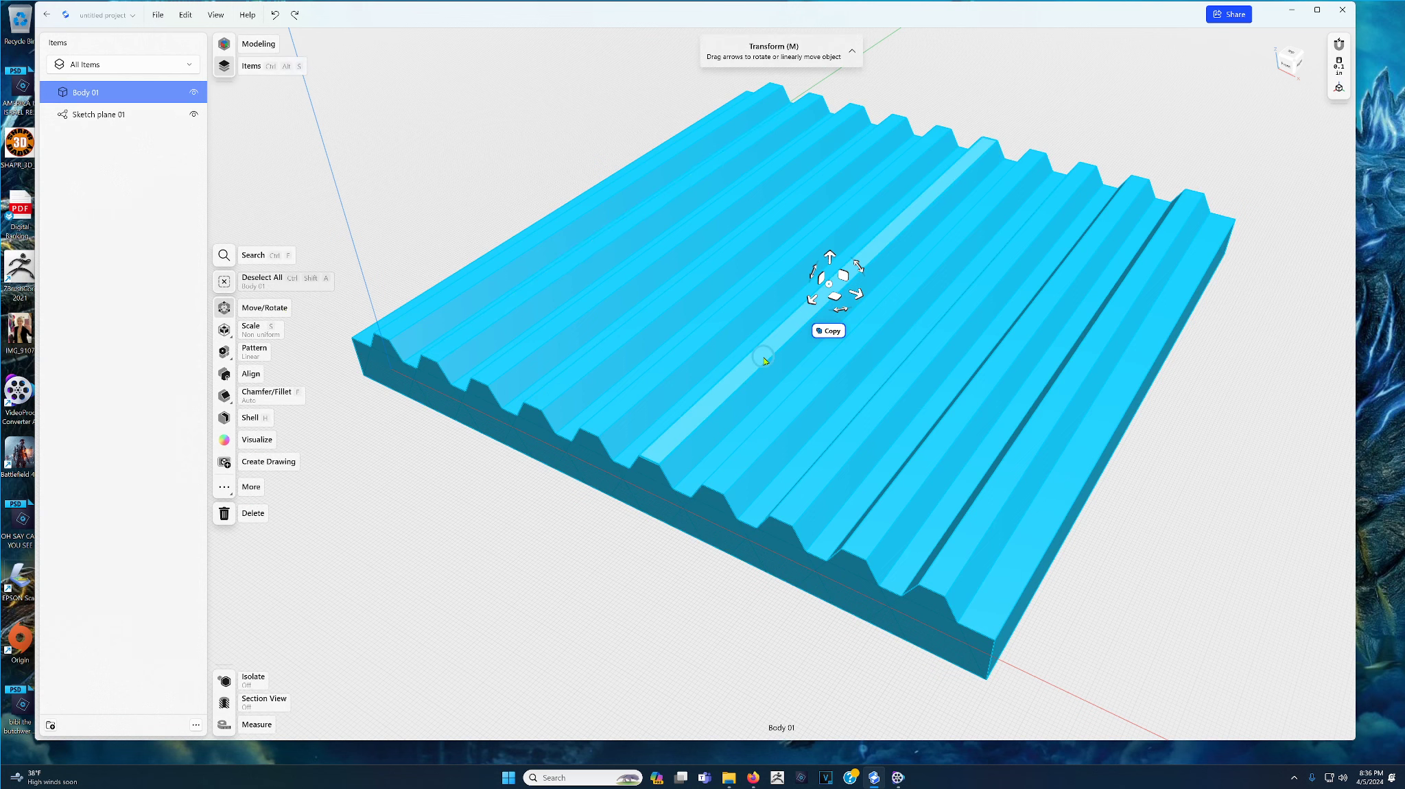
right_drag(815, 346, 740, 365)
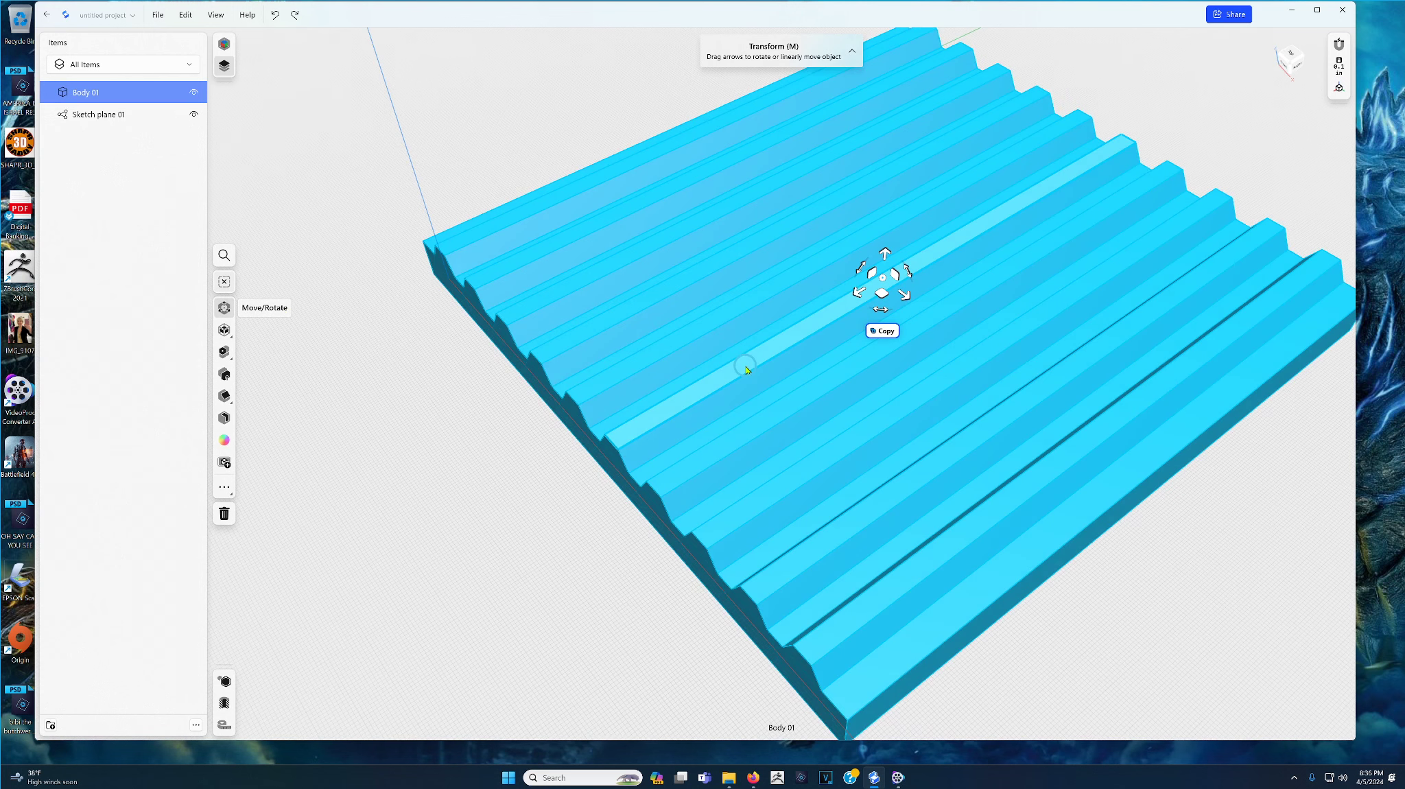
click(883, 312)
drag(884, 313, 917, 310)
click(927, 327)
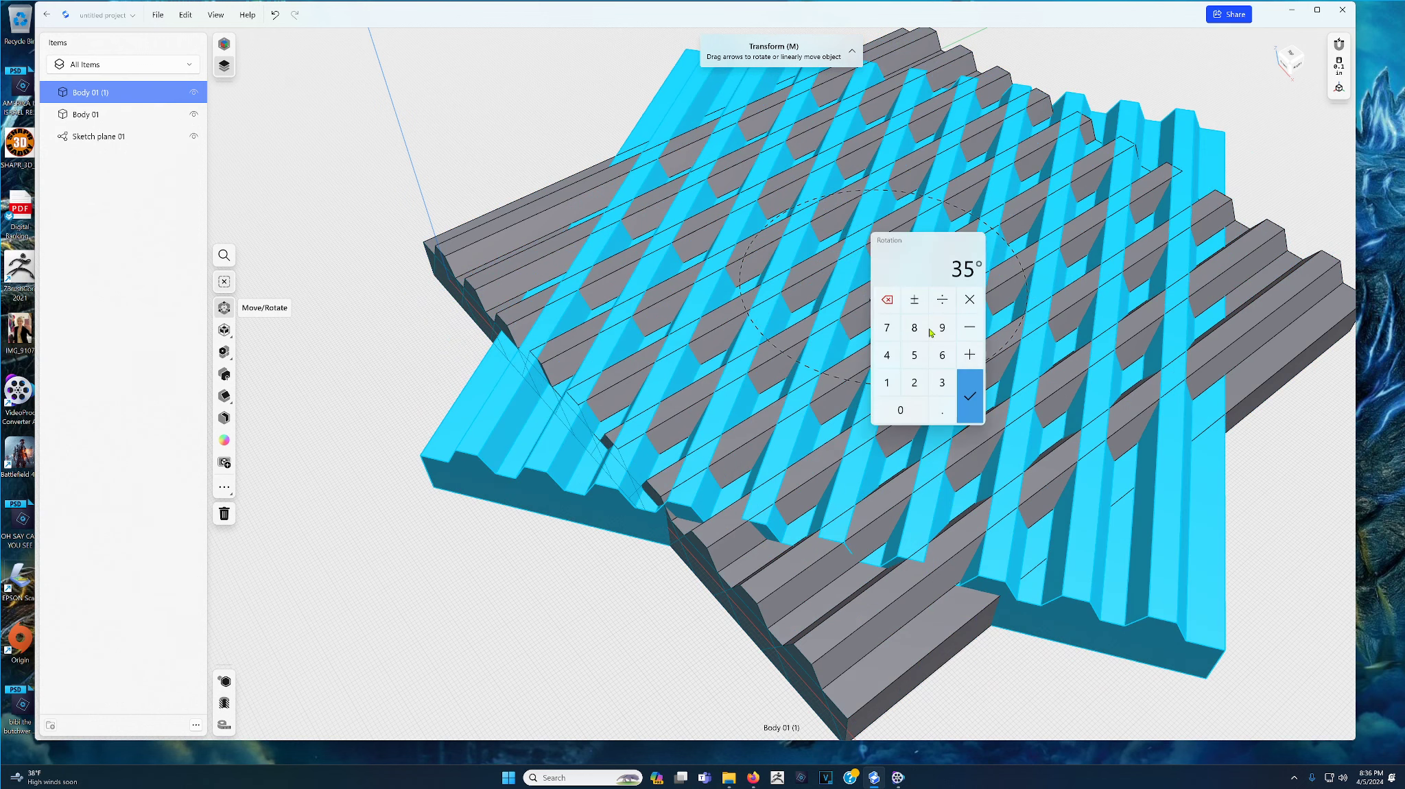
click(887, 355)
click(913, 354)
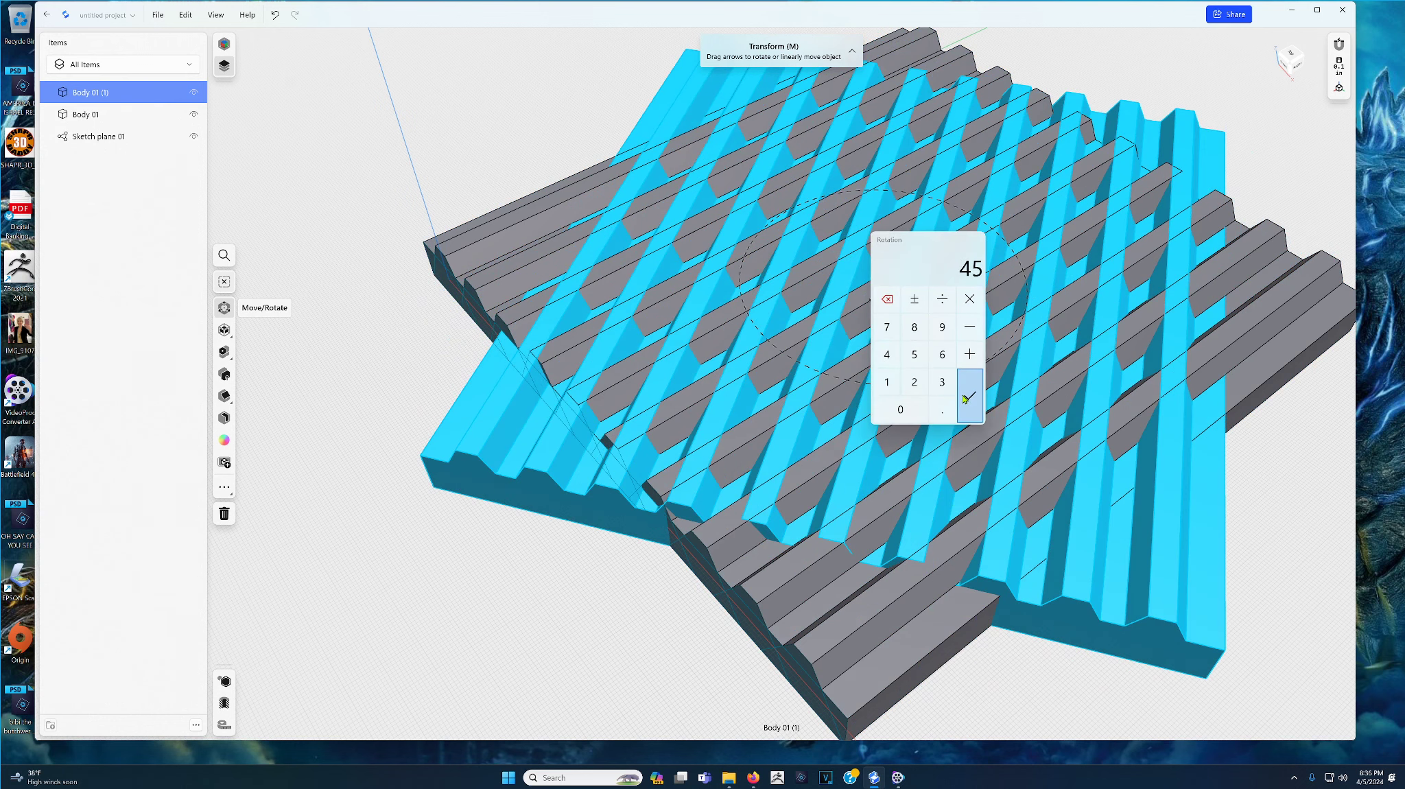
click(969, 396)
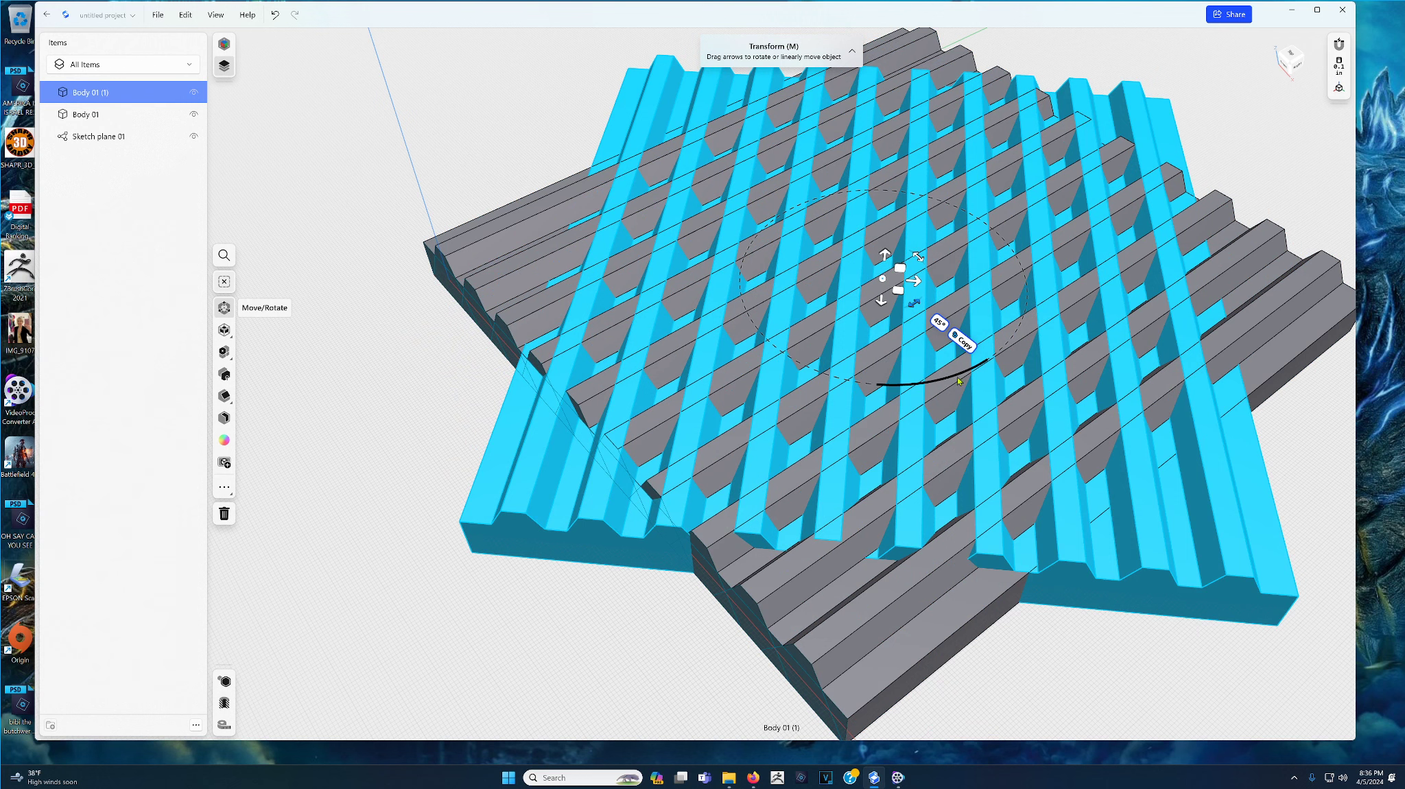
Intersect the 45° rotated copy with the original ridged slab to form an octagonal slab of diamond-shaped bumps.
click(225, 487)
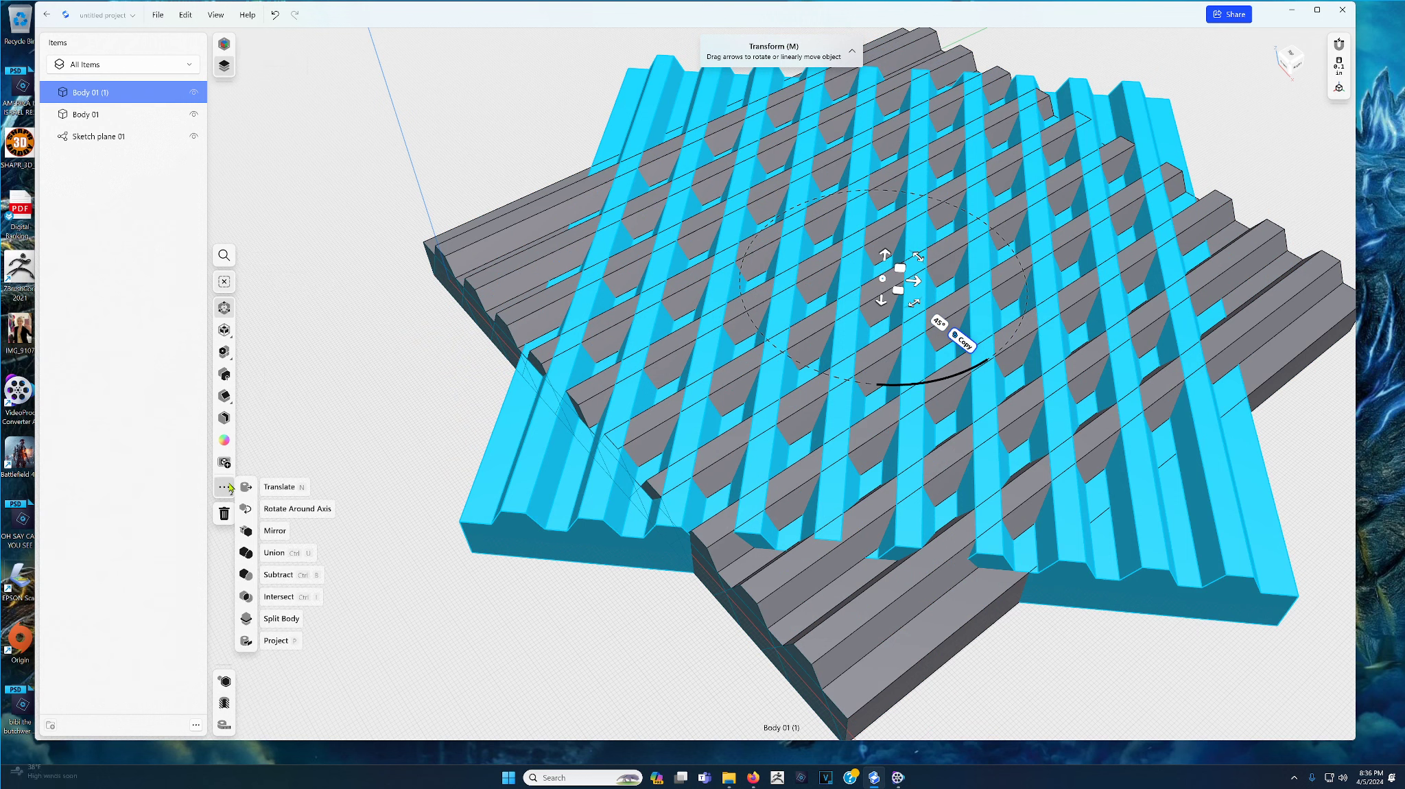
click(278, 596)
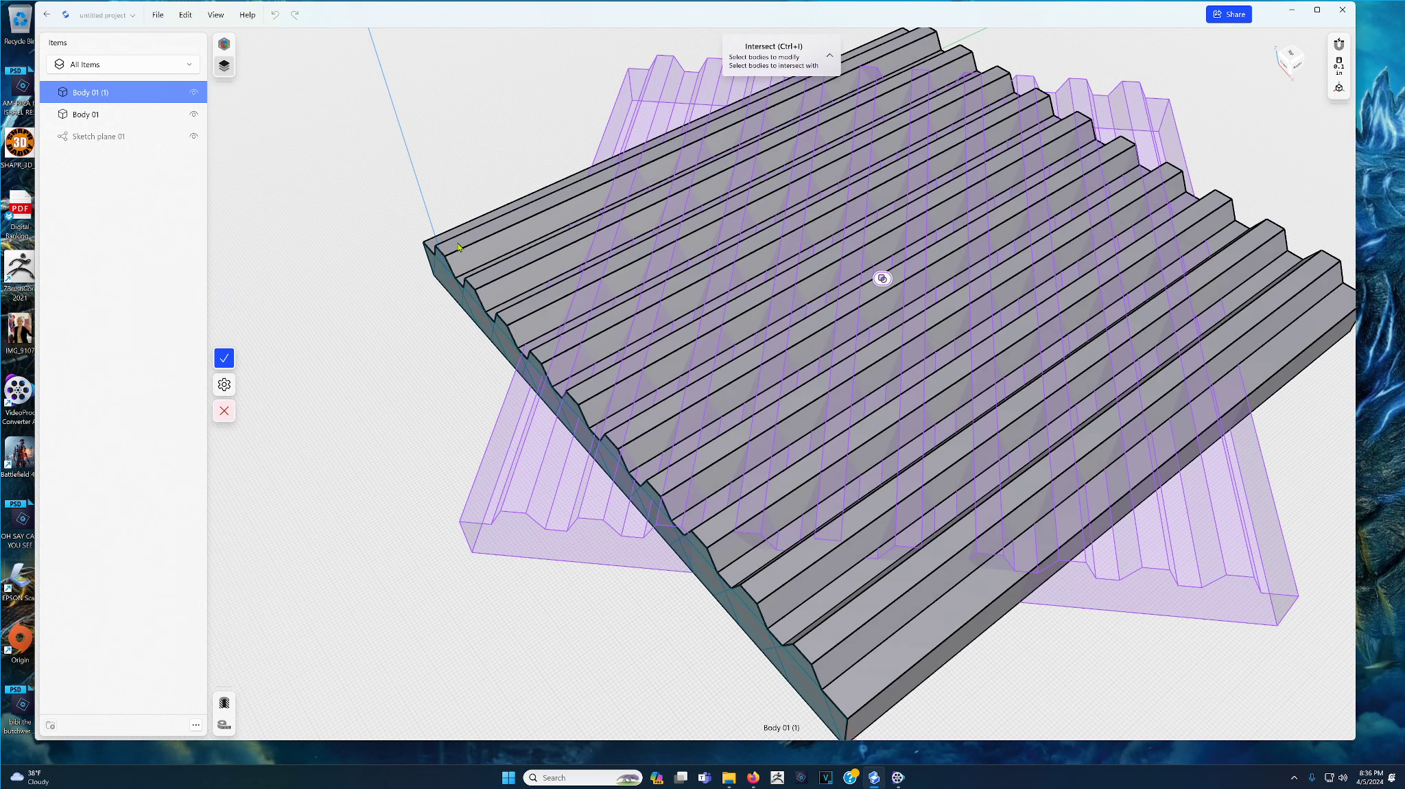
click(459, 247)
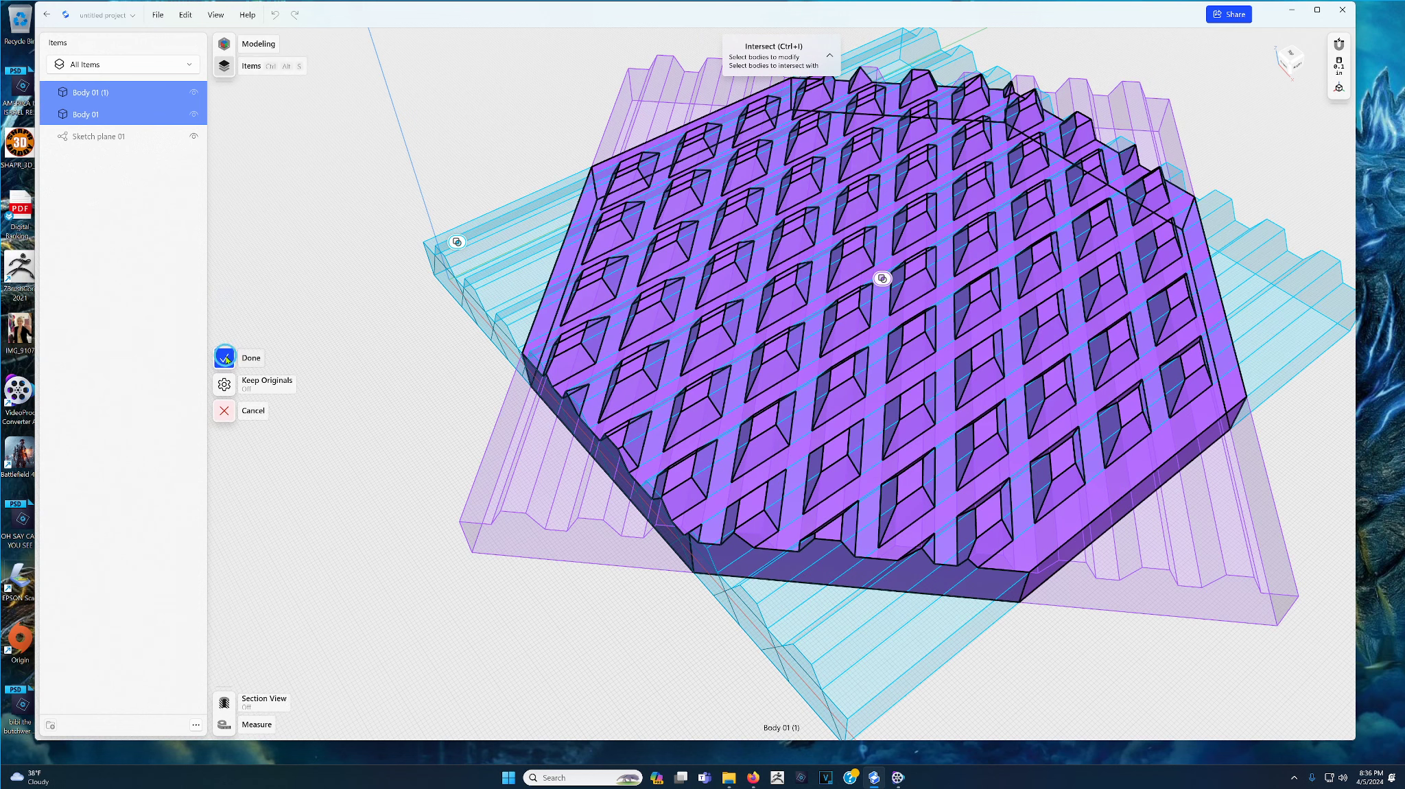
click(230, 358)
Examine the diamond-shaped bumps and cut edges of the octagonal slab from several angles.
mouse_move(627, 397)
right_down()
mouse_move(742, 376)
mouse_move(758, 386)
mouse_move(728, 357)
mouse_move(721, 398)
mouse_move(735, 398)
right_up()
right_click(759, 385)
click(659, 201)
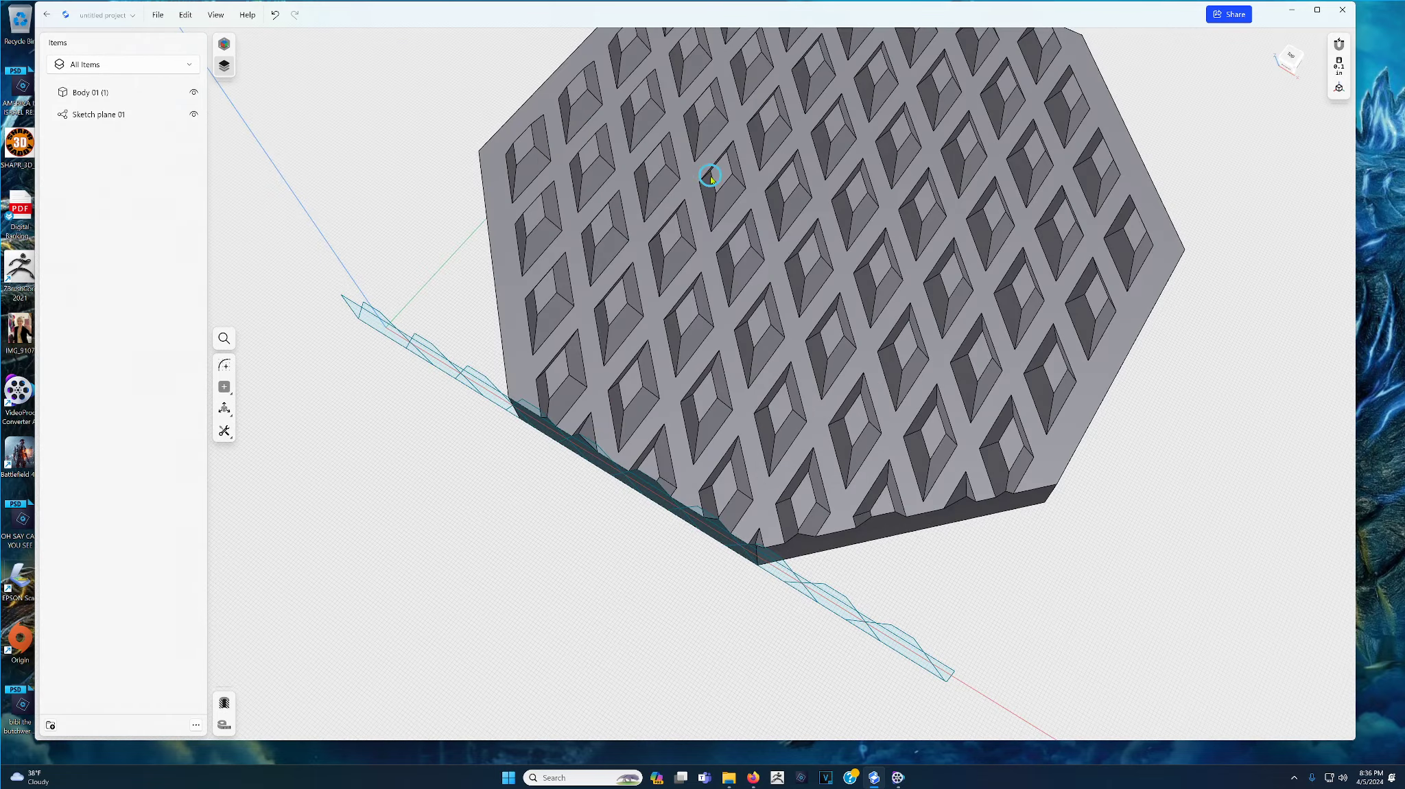
right_drag(760, 202, 945, 244)
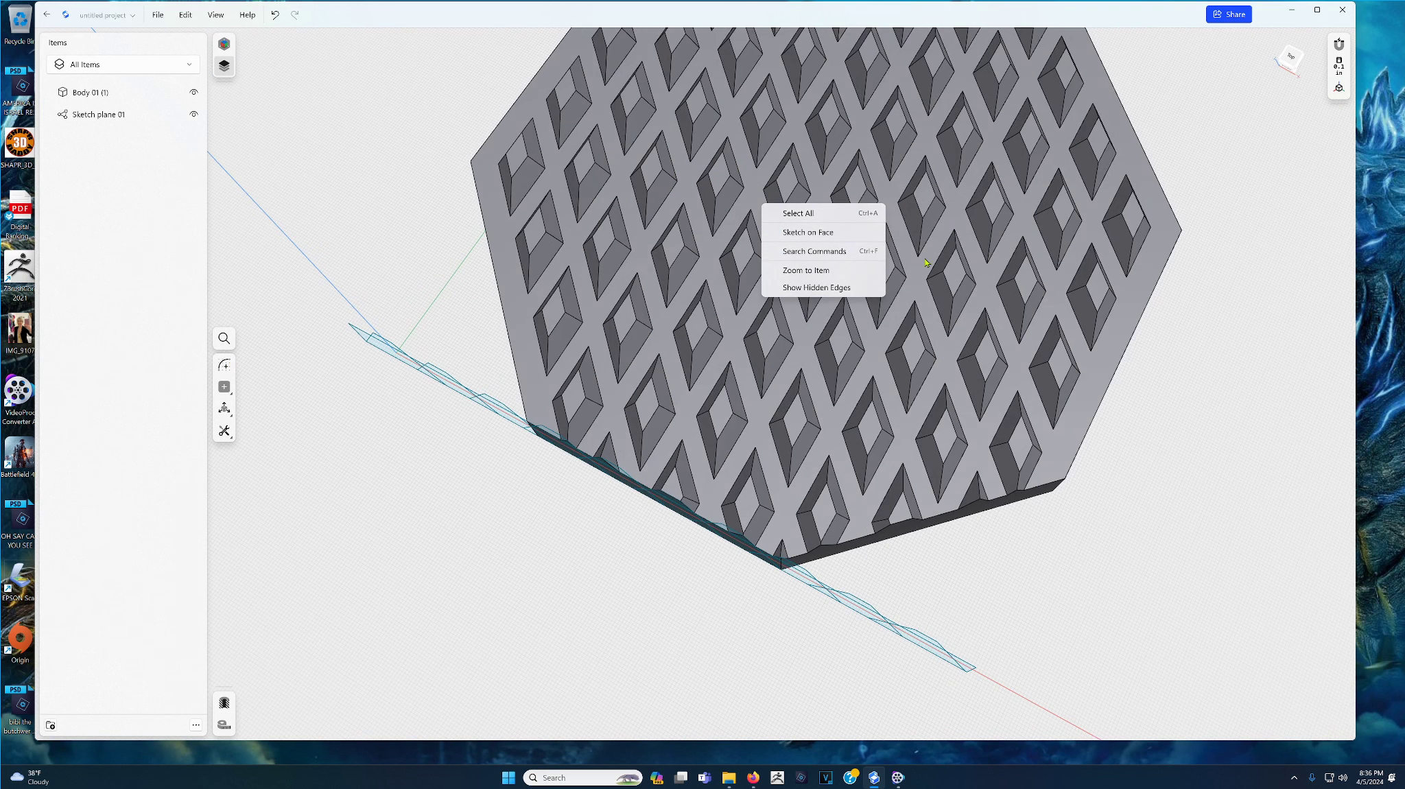
click(1113, 398)
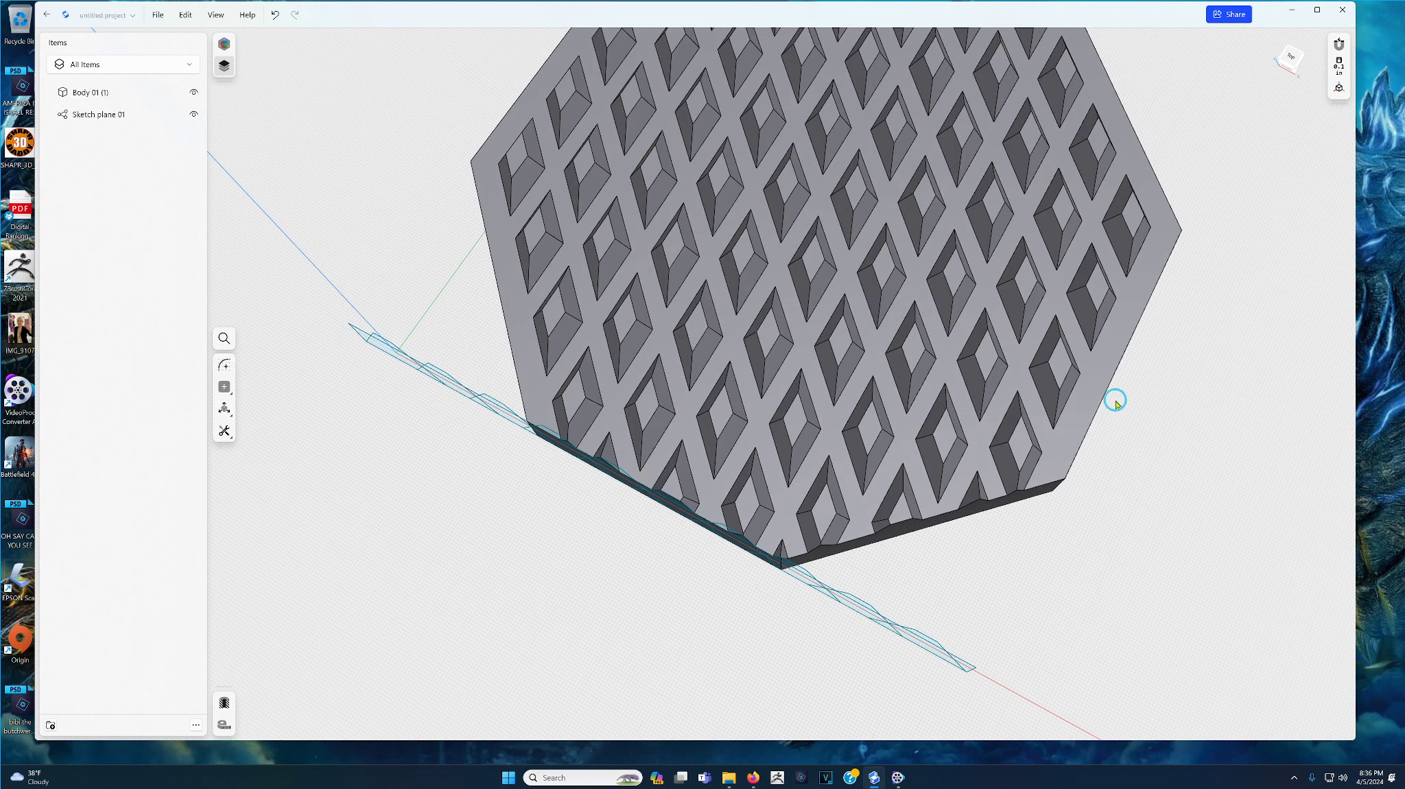
right_drag(1117, 361, 1166, 441)
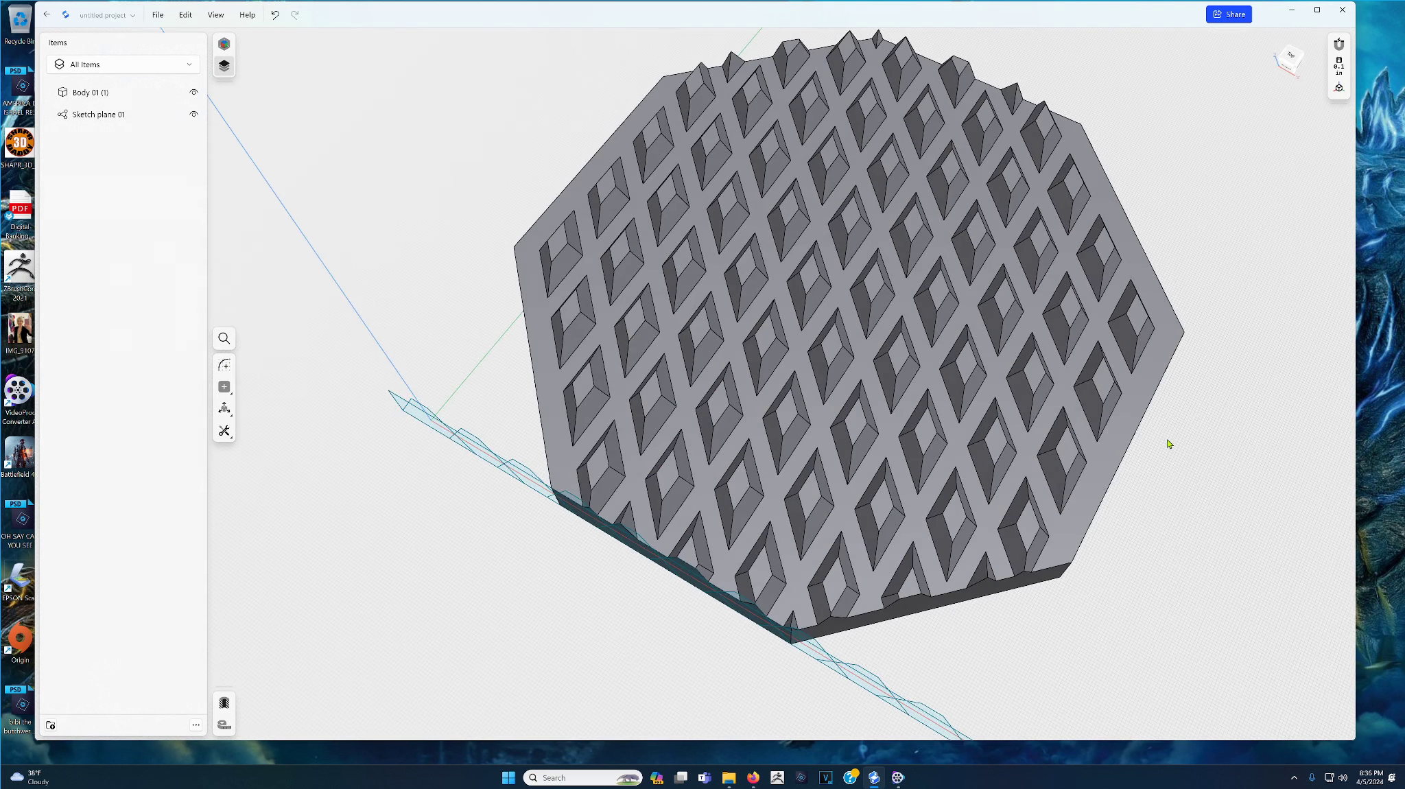
click(816, 507)
right_drag(816, 507, 816, 454)
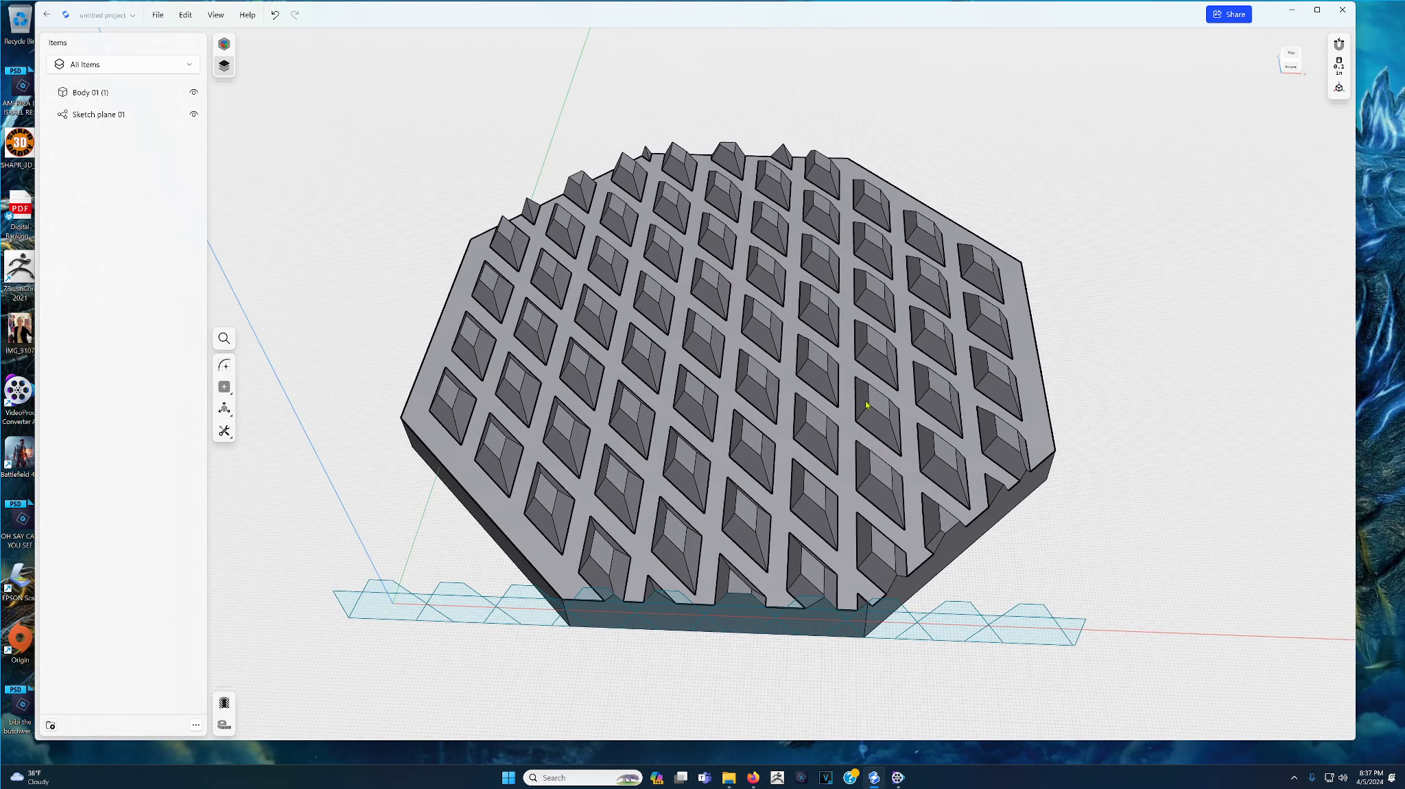
right_drag(865, 400, 844, 367)
right_drag(709, 492, 785, 429)
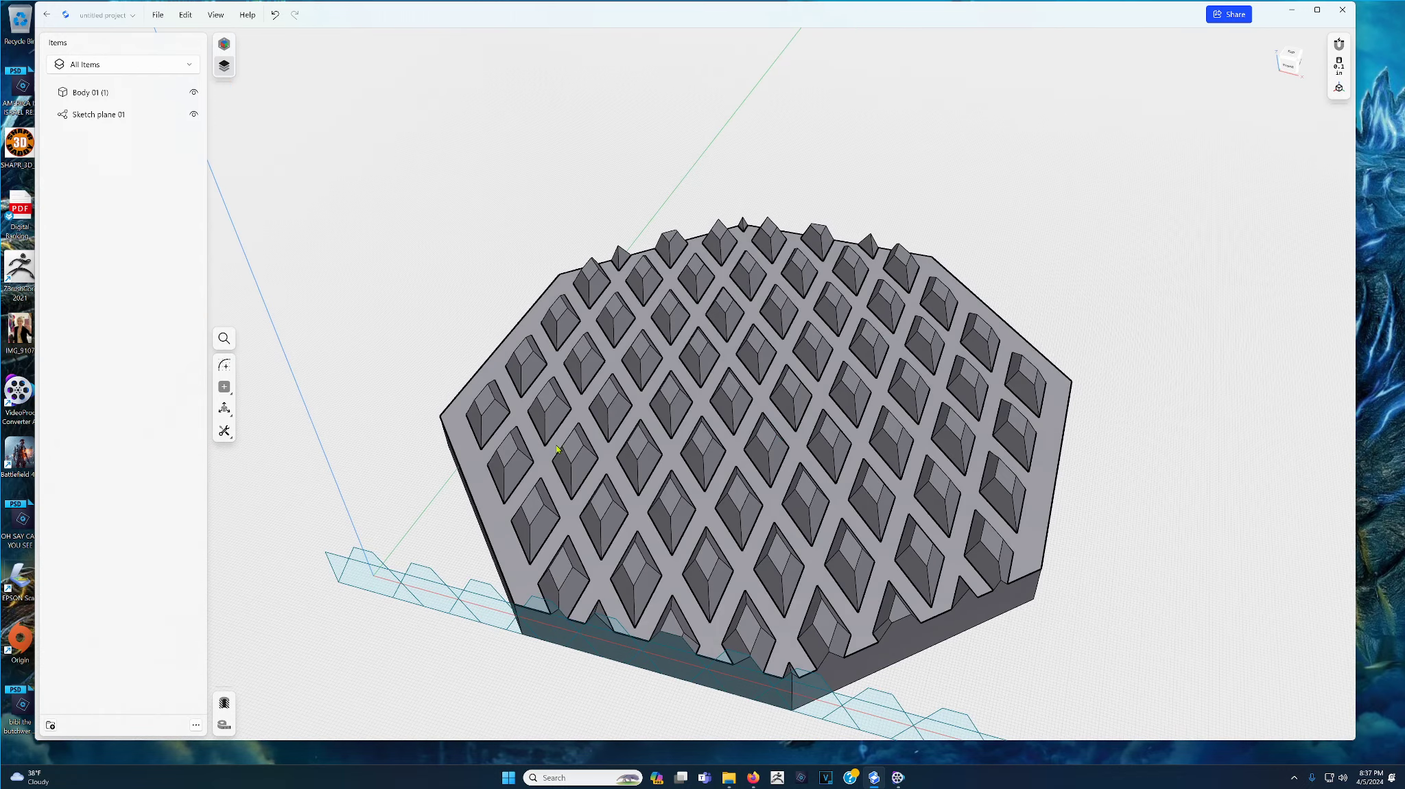
right_drag(545, 417, 561, 474)
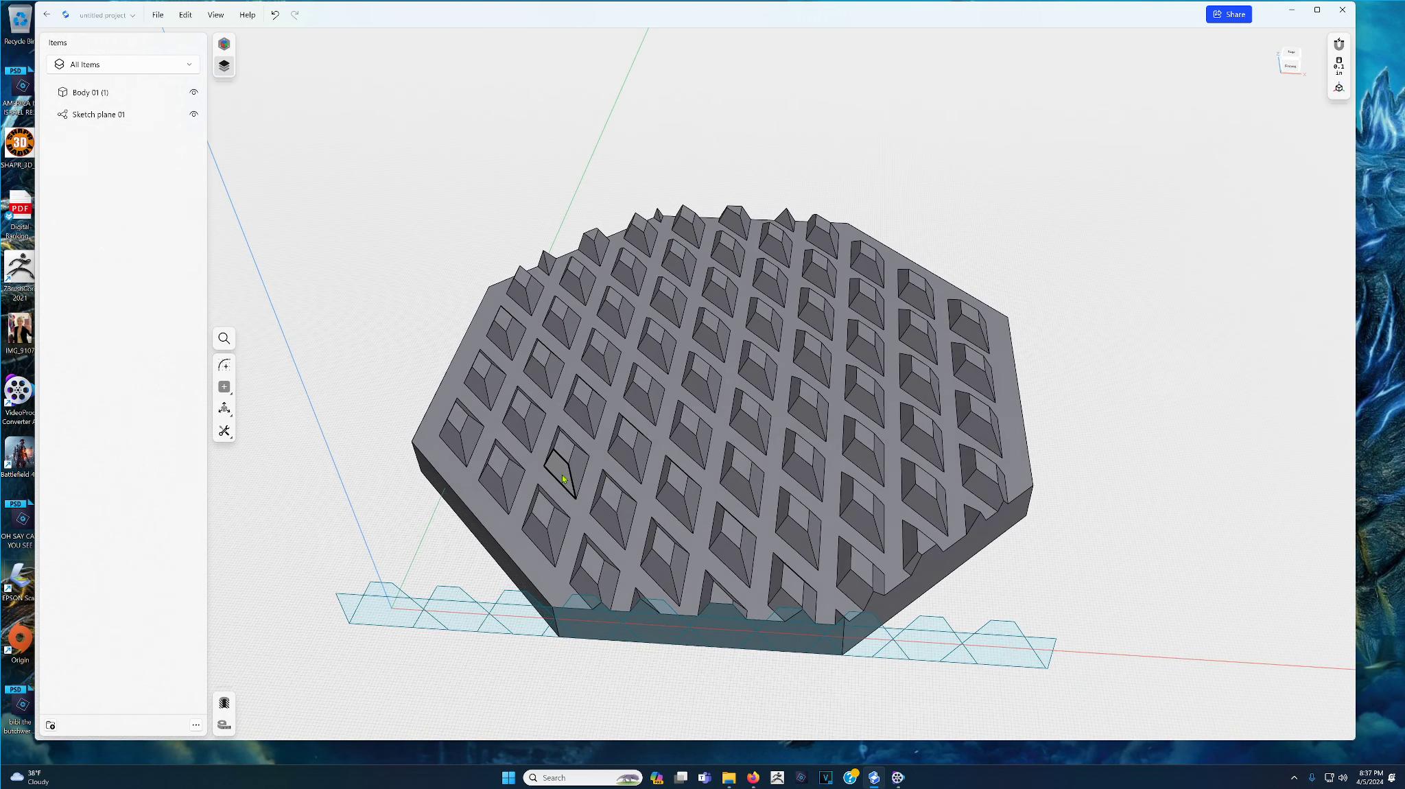